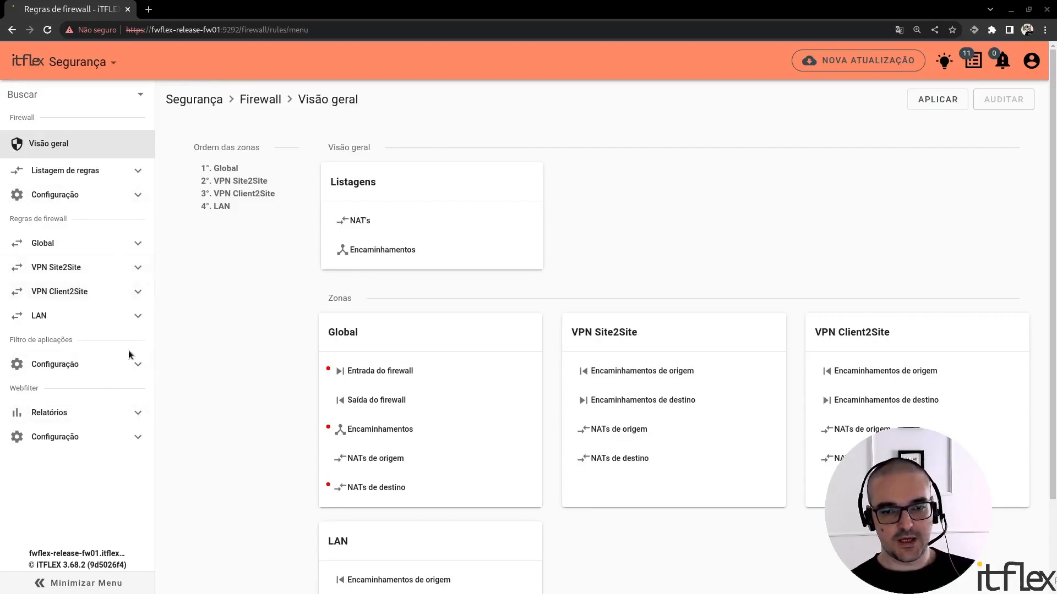
Open the application filter's service configuration to review whether it is enabled and on which interfaces
{"action": "left_click", "coordinate": [102, 369]}
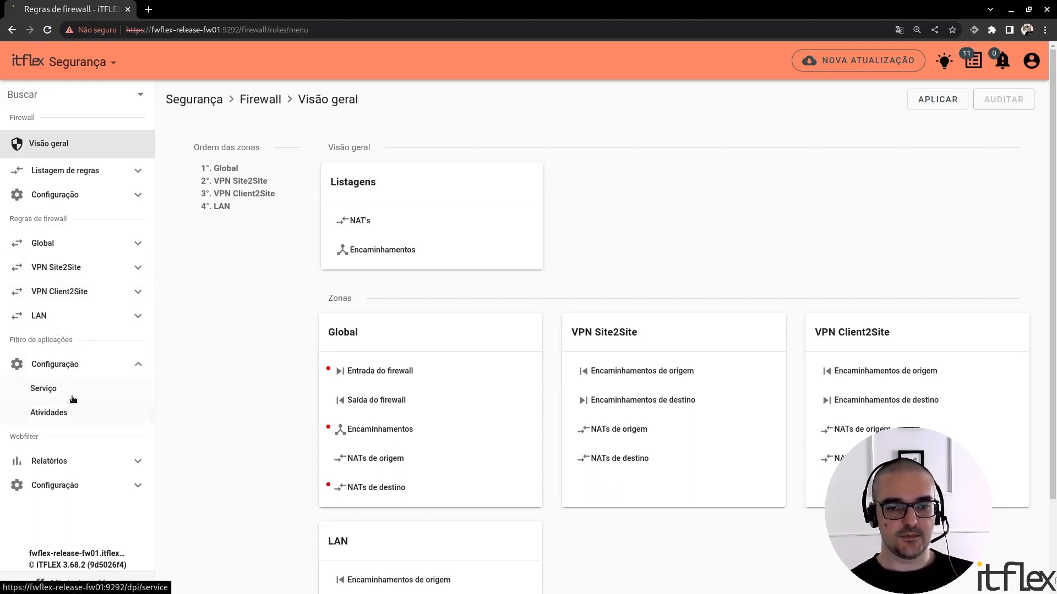
{"action": "left_click", "coordinate": [92, 391]}
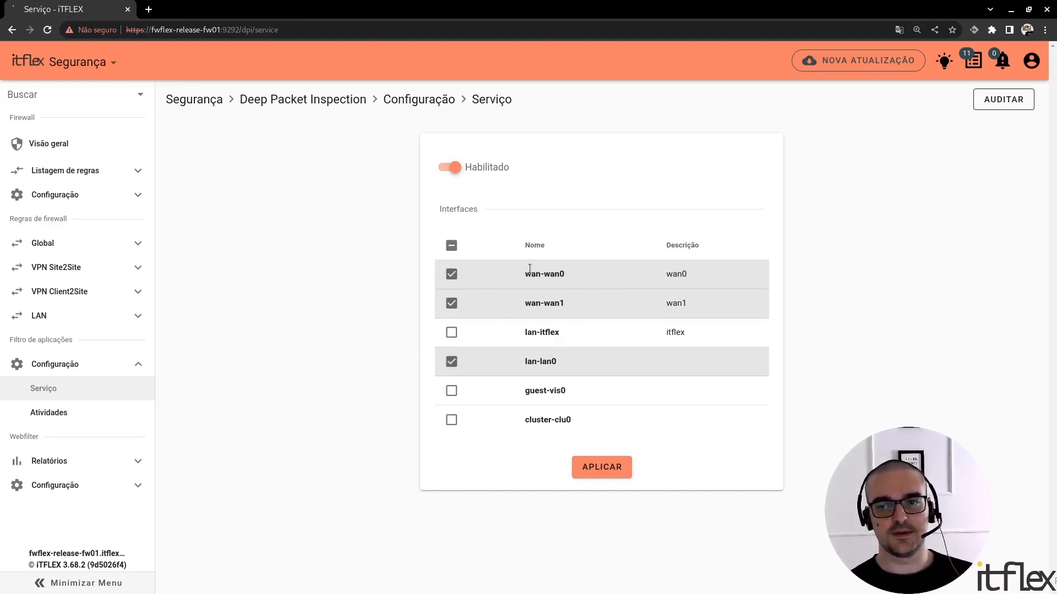
Start a new activity in the application filter's activities configuration and name it "teste"
{"action": "left_click", "coordinate": [50, 414]}
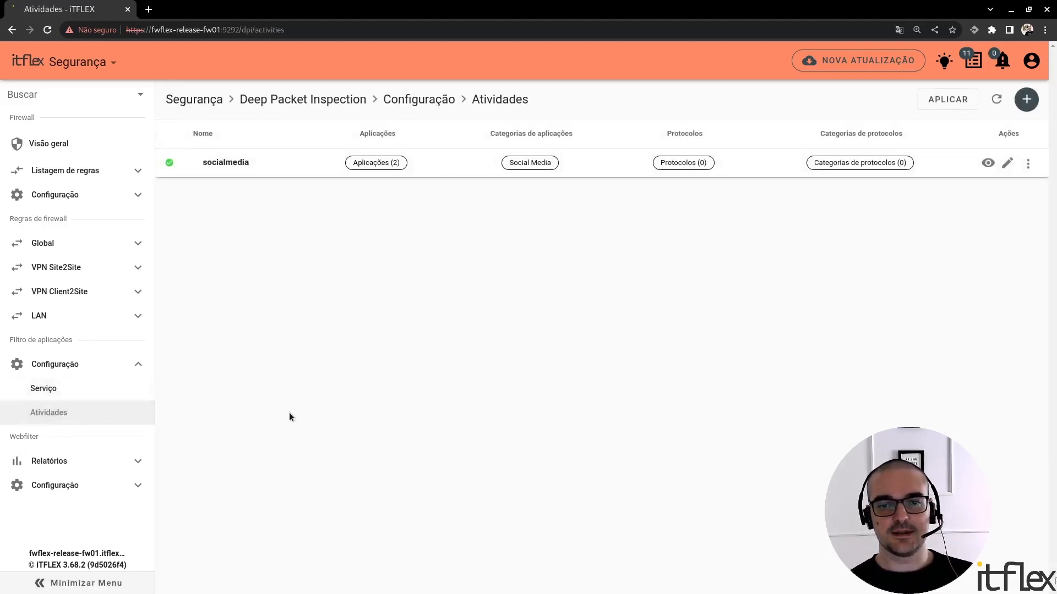
{"action": "left_click", "coordinate": [1023, 102]}
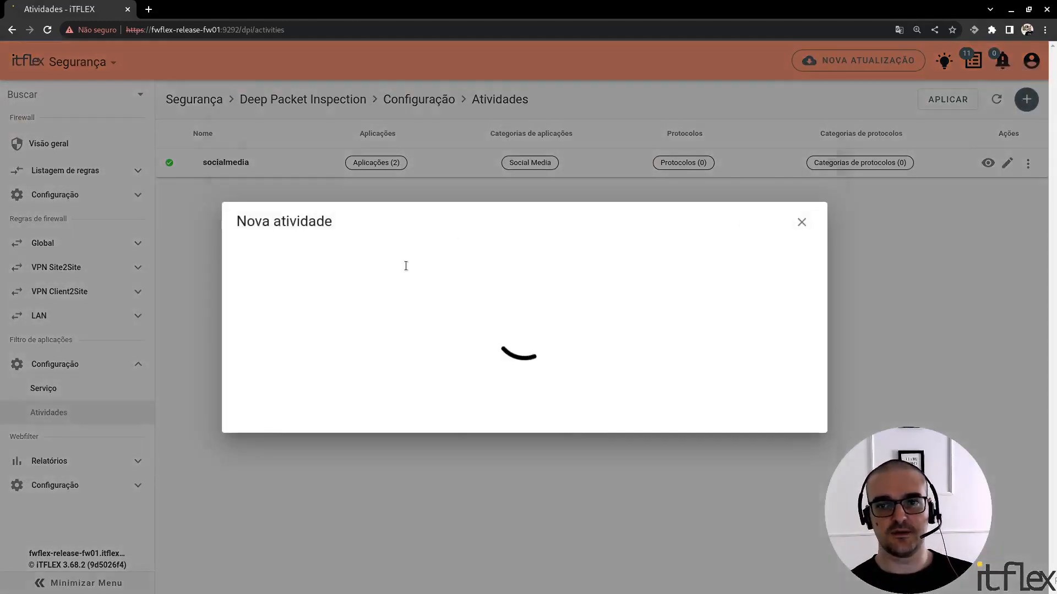
{"action": "left_click", "coordinate": [314, 167]}
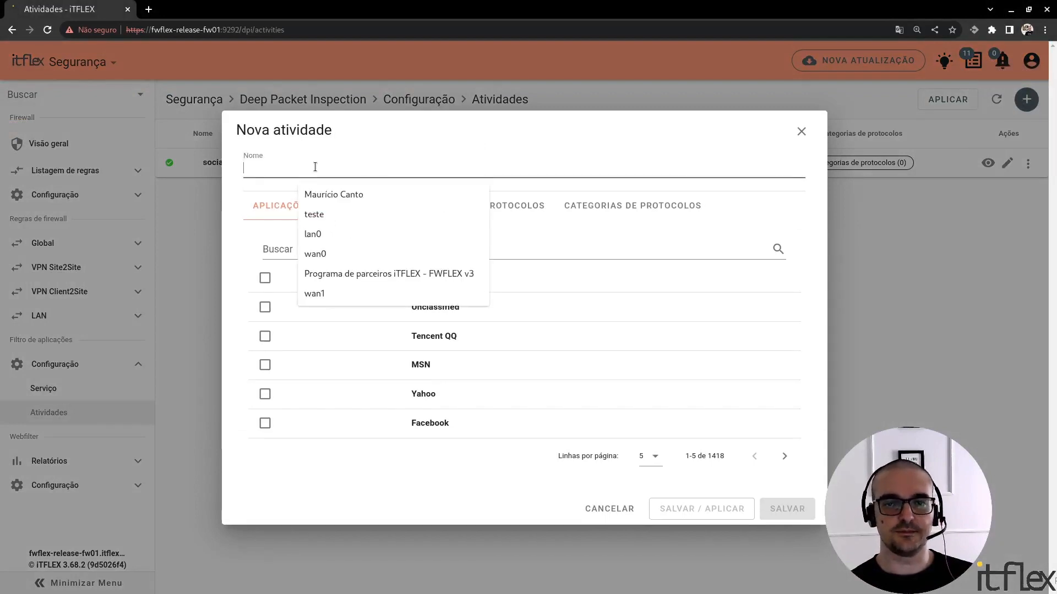
{"action": "type", "text": "teste"}
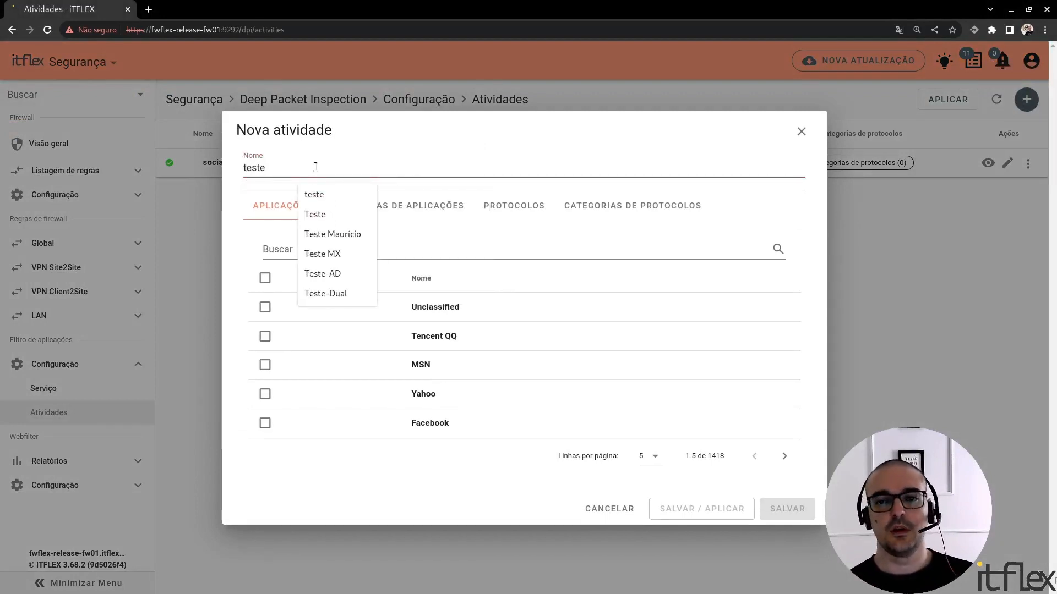
{"action": "left_click", "coordinate": [545, 240]}
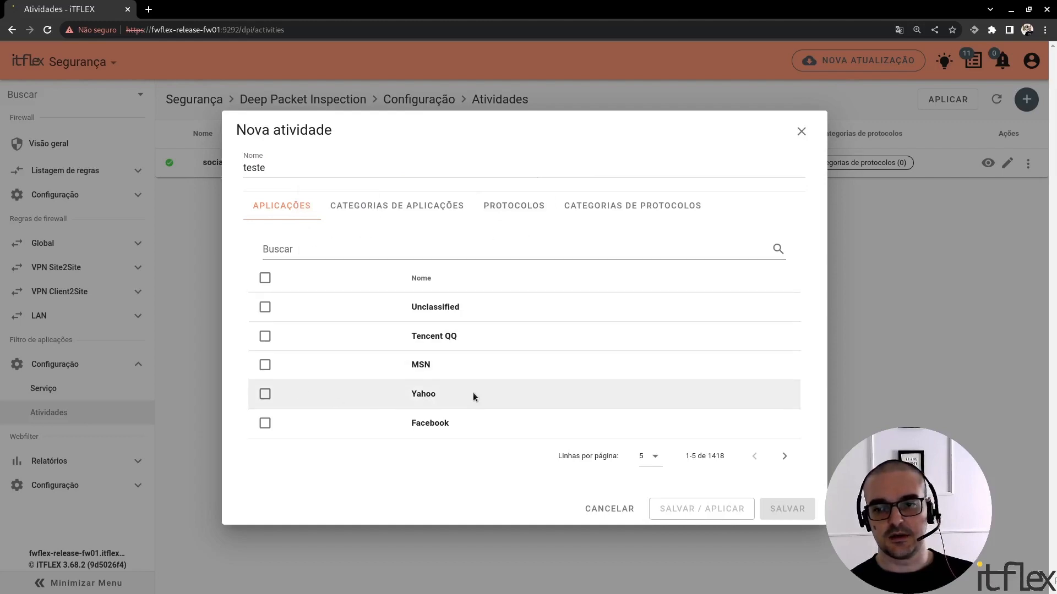
Select Twitter, YouTube and Netflix in the new activity's application list
{"action": "left_click", "coordinate": [784, 457]}
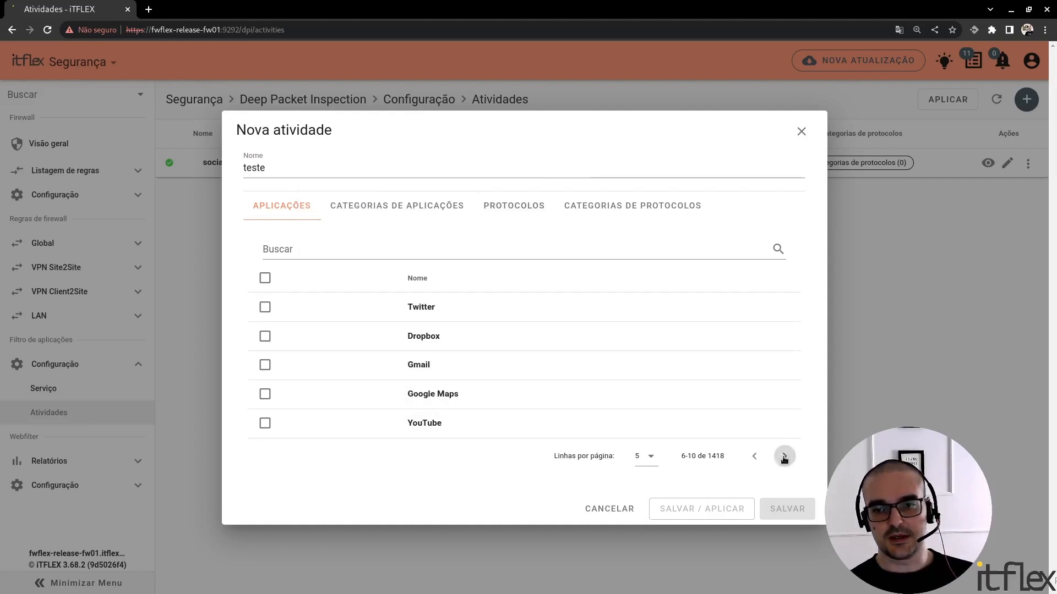
{"action": "left_click", "coordinate": [266, 307]}
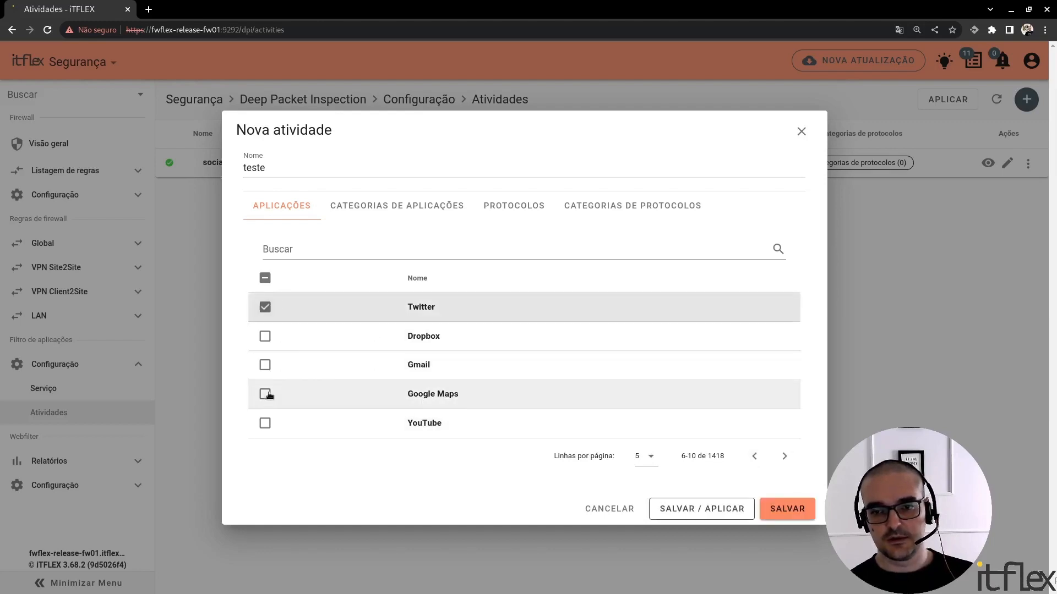
{"action": "left_click", "coordinate": [265, 424]}
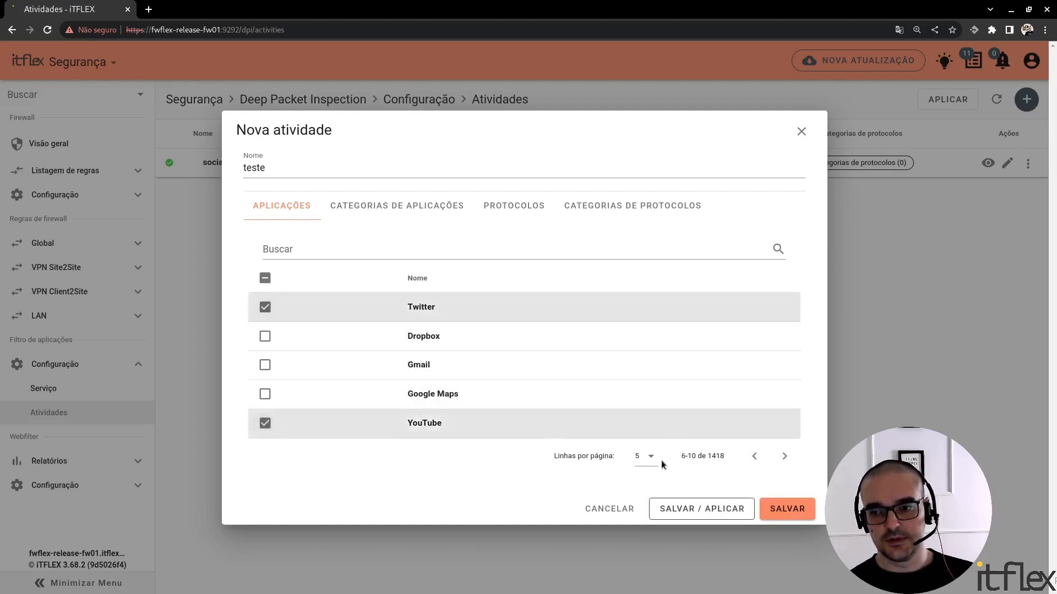
{"action": "left_click", "coordinate": [784, 456]}
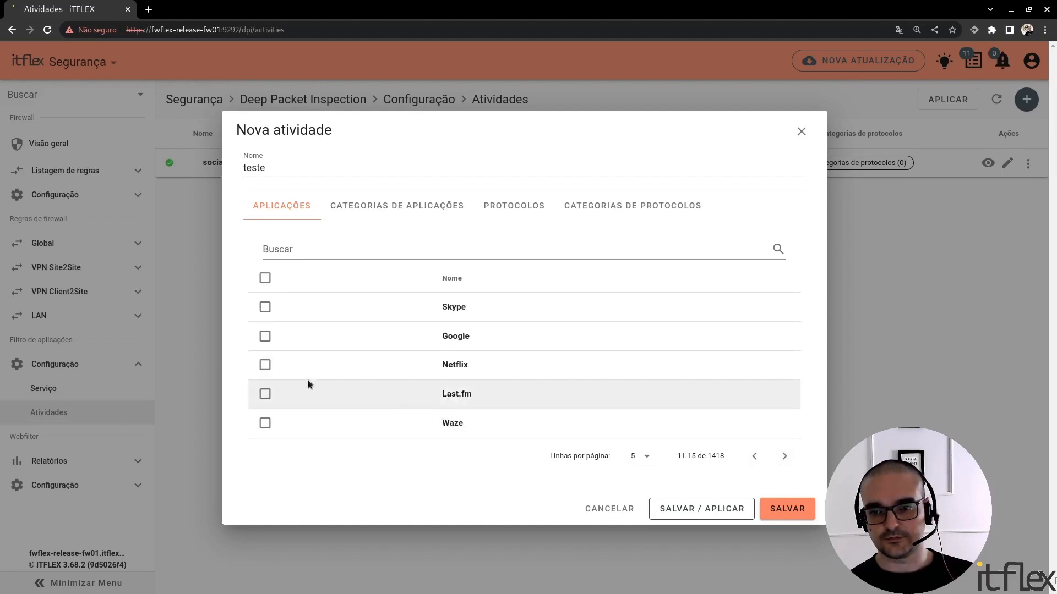
{"action": "left_click", "coordinate": [264, 365]}
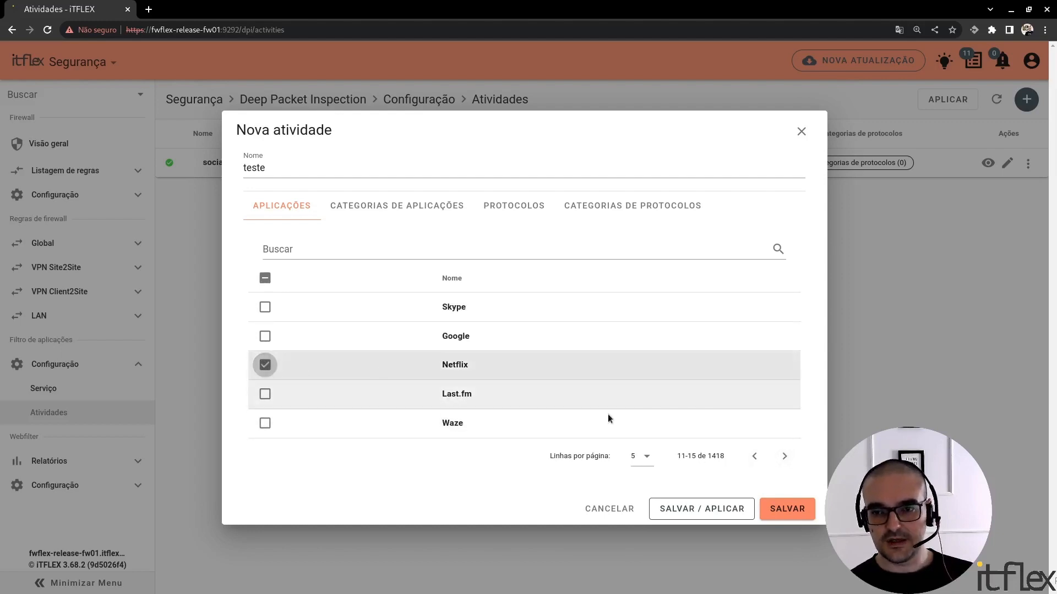
Show 15 rows per page in the application list and also select Waze and Instagram
{"action": "left_click", "coordinate": [650, 457]}
{"action": "left_click", "coordinate": [654, 529]}
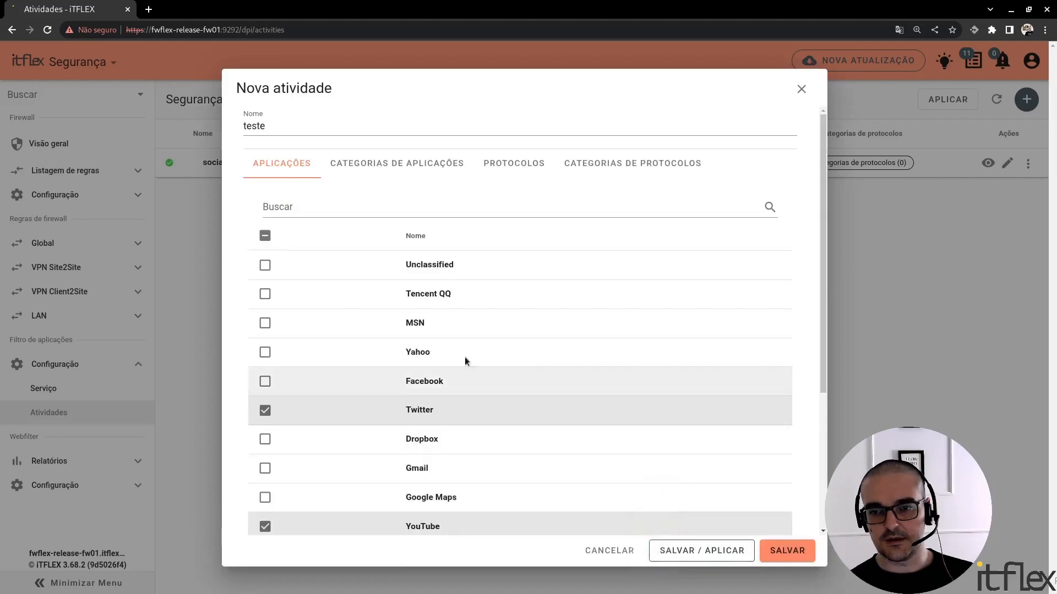
{"action": "scroll", "coordinate": [506, 389], "scroll_direction": "down", "scroll_amount": 3}
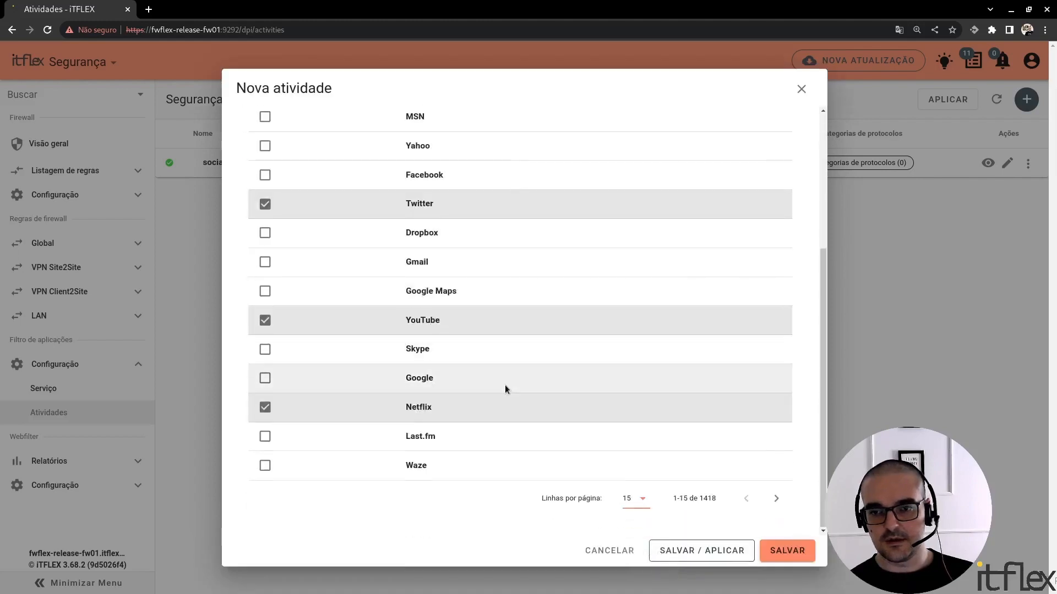
{"action": "left_click", "coordinate": [266, 465]}
{"action": "left_click", "coordinate": [777, 499]}
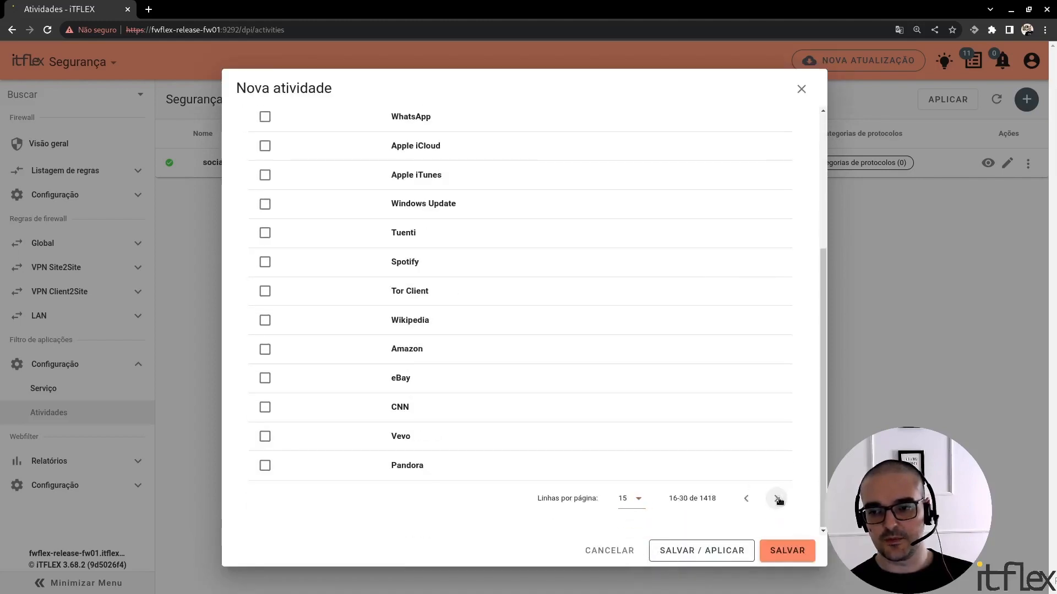
{"action": "left_click", "coordinate": [776, 499]}
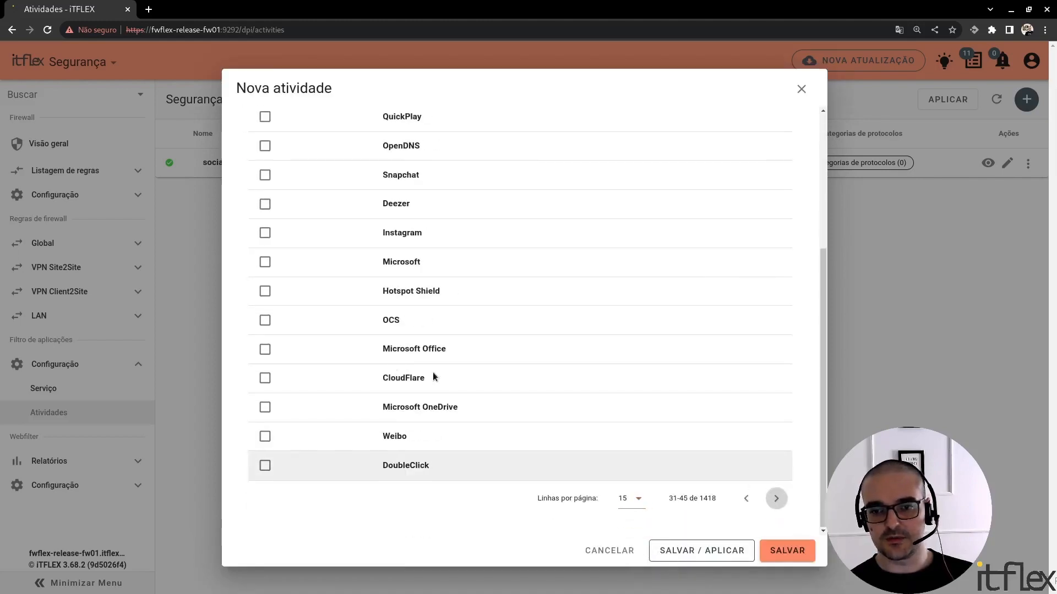
{"action": "left_click", "coordinate": [265, 233]}
{"action": "scroll", "coordinate": [265, 234], "scroll_direction": "up", "scroll_amount": 5}
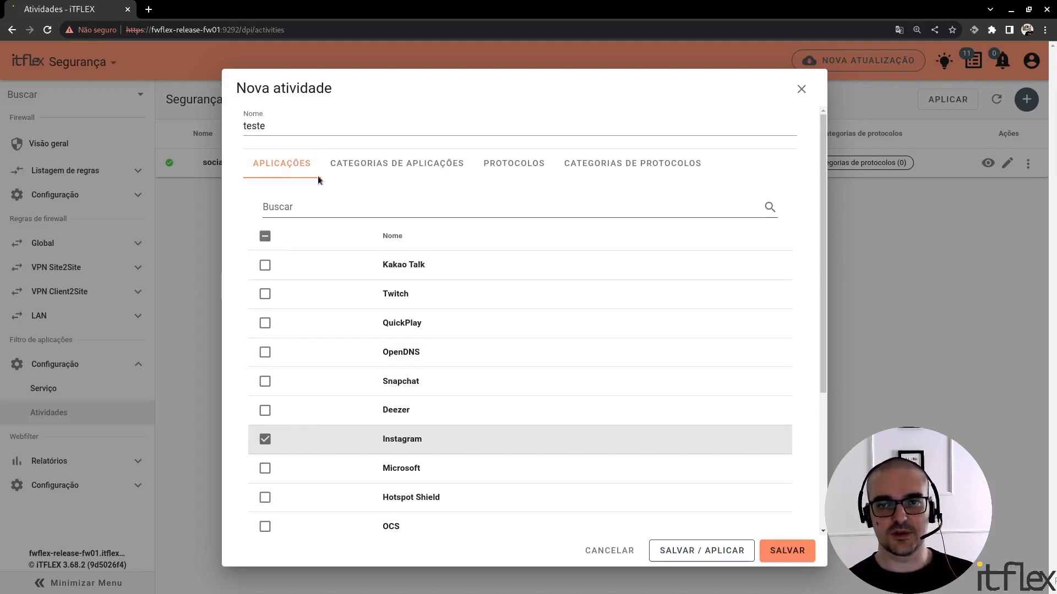
Select the Adult application category for the activity, and view the available protocols and protocol categories
{"action": "left_click", "coordinate": [426, 177]}
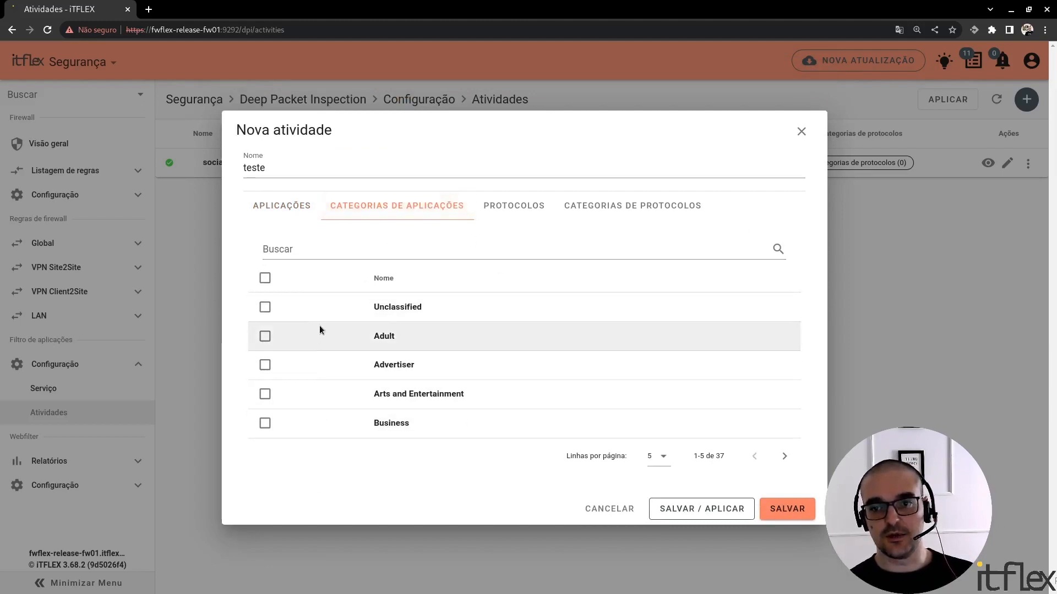
{"action": "left_click", "coordinate": [265, 336]}
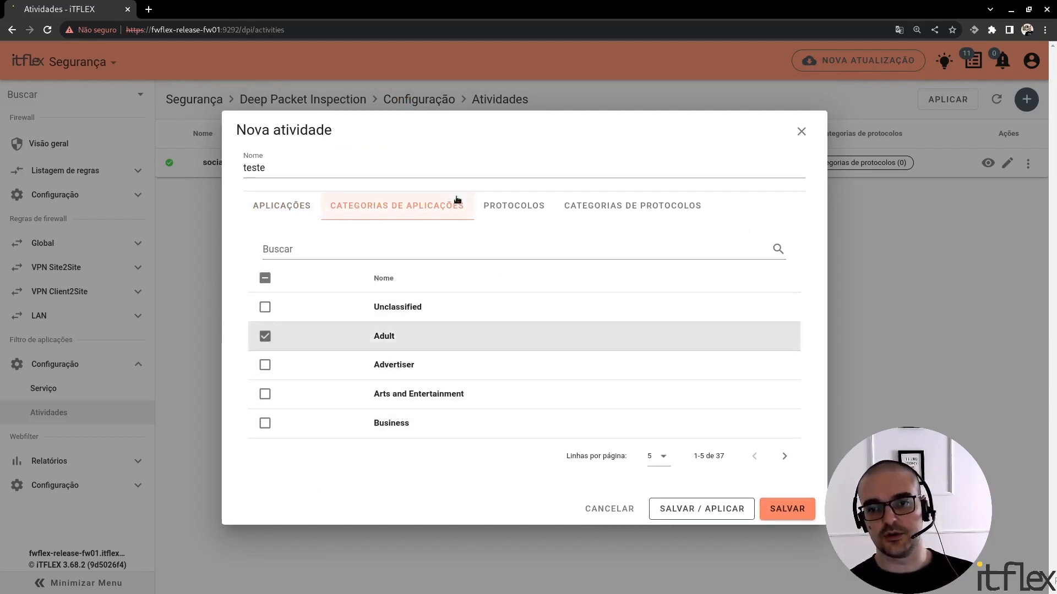
{"action": "left_click", "coordinate": [523, 208]}
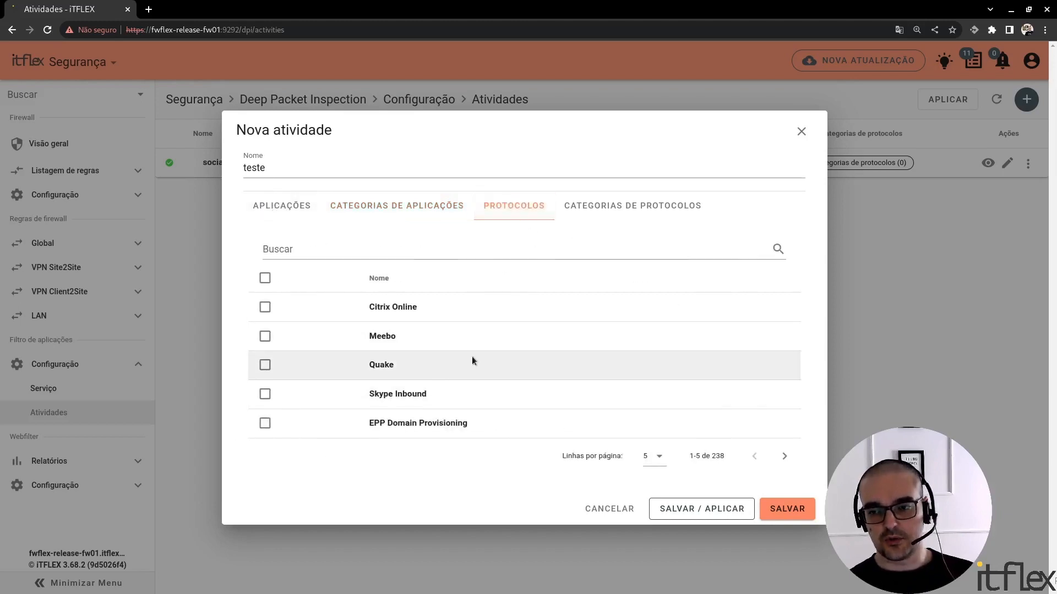
{"action": "left_click", "coordinate": [615, 209]}
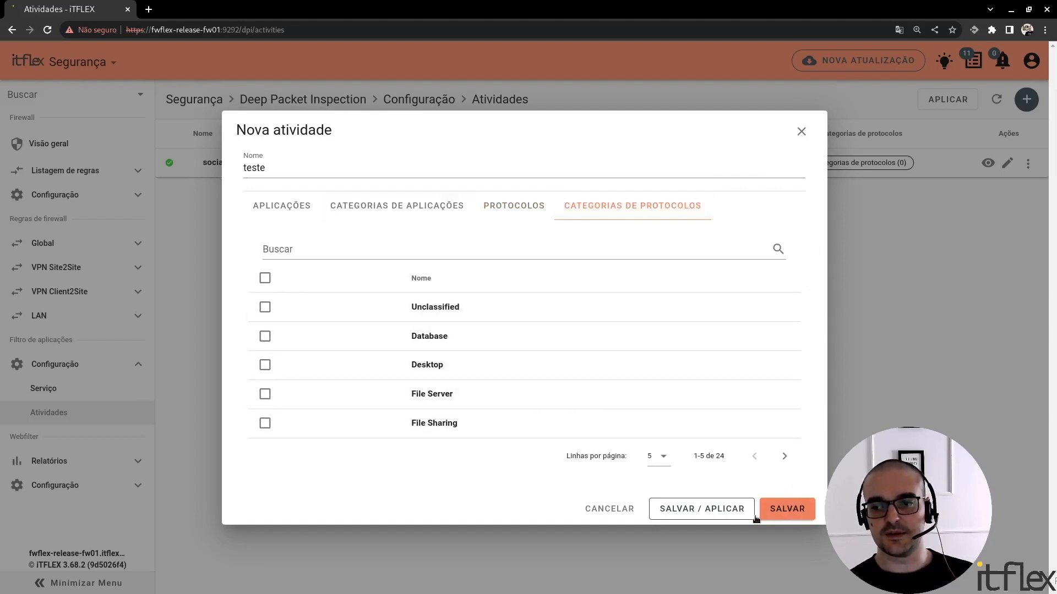
Save and apply the new activity, and refresh the activities list to check its status
{"action": "left_click", "coordinate": [738, 511]}
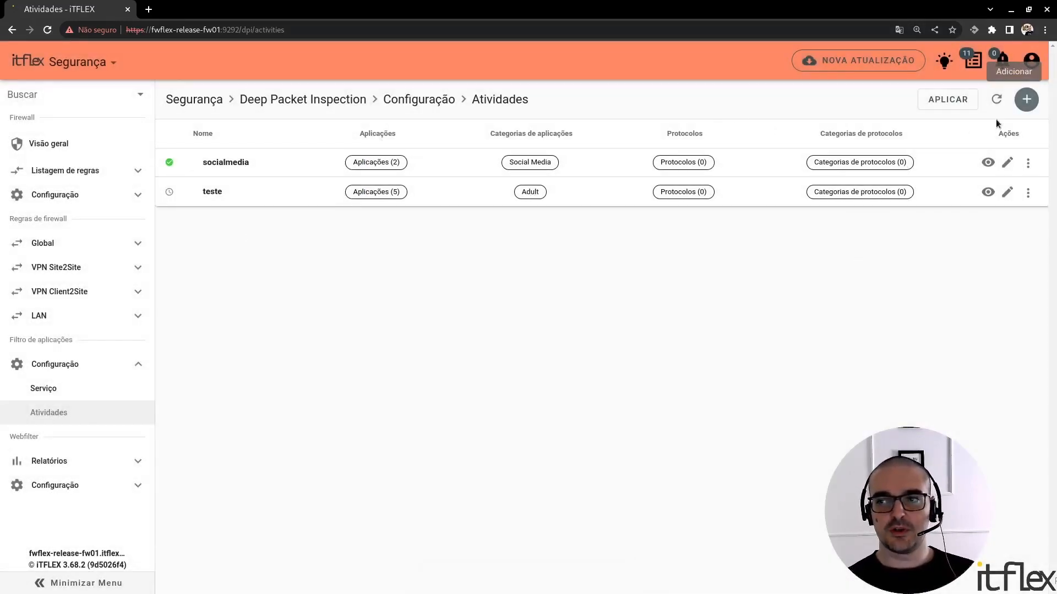
{"action": "left_click", "coordinate": [999, 102]}
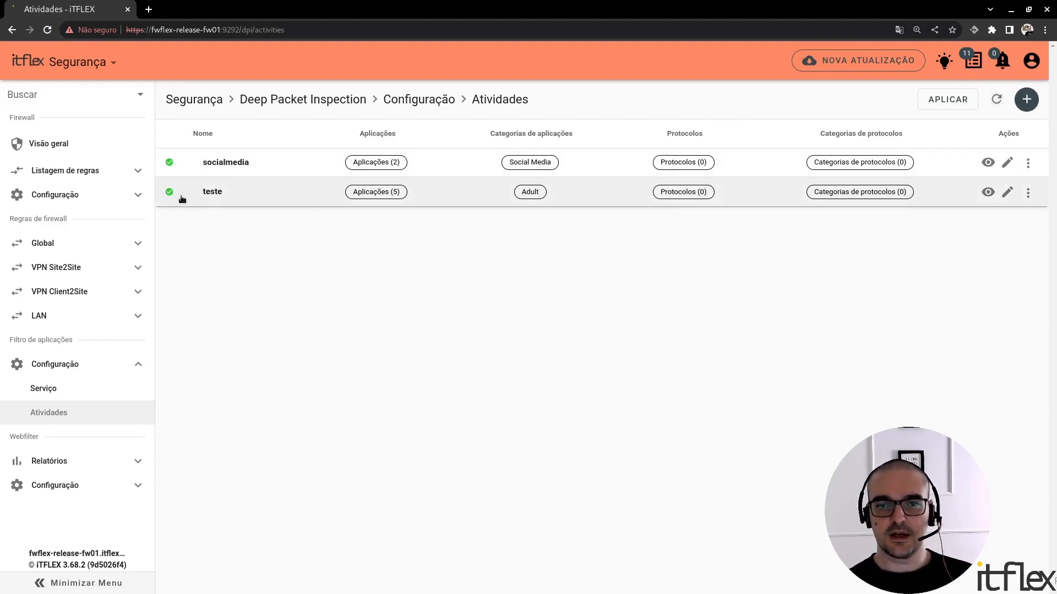
{"action": "mouse_move", "coordinate": [395, 197]}
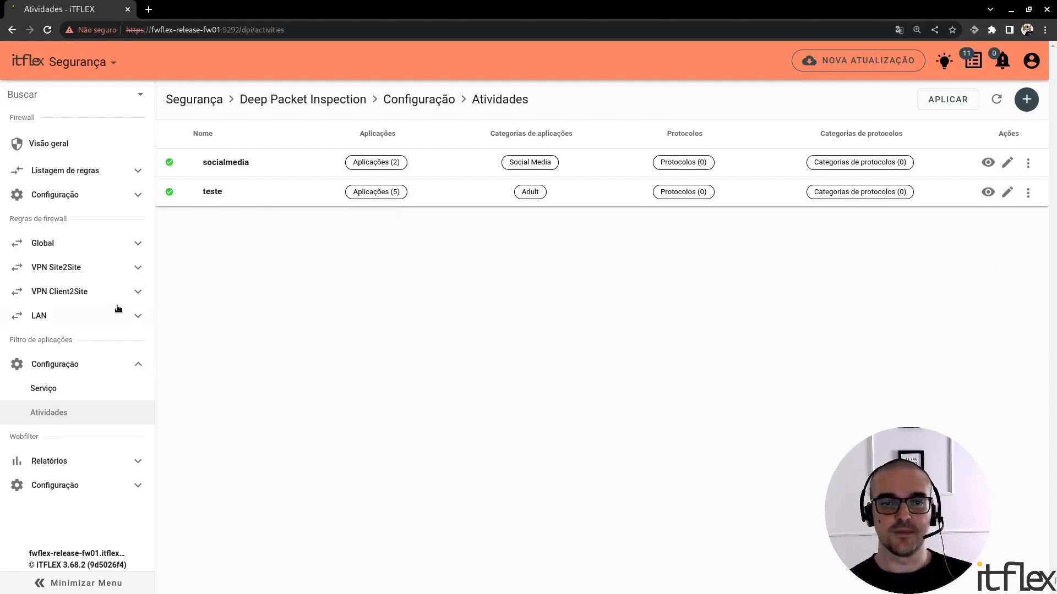
Start a new application filter rule in the "teste" group of the Global zone's forwarding rules
{"action": "left_click", "coordinate": [105, 245]}
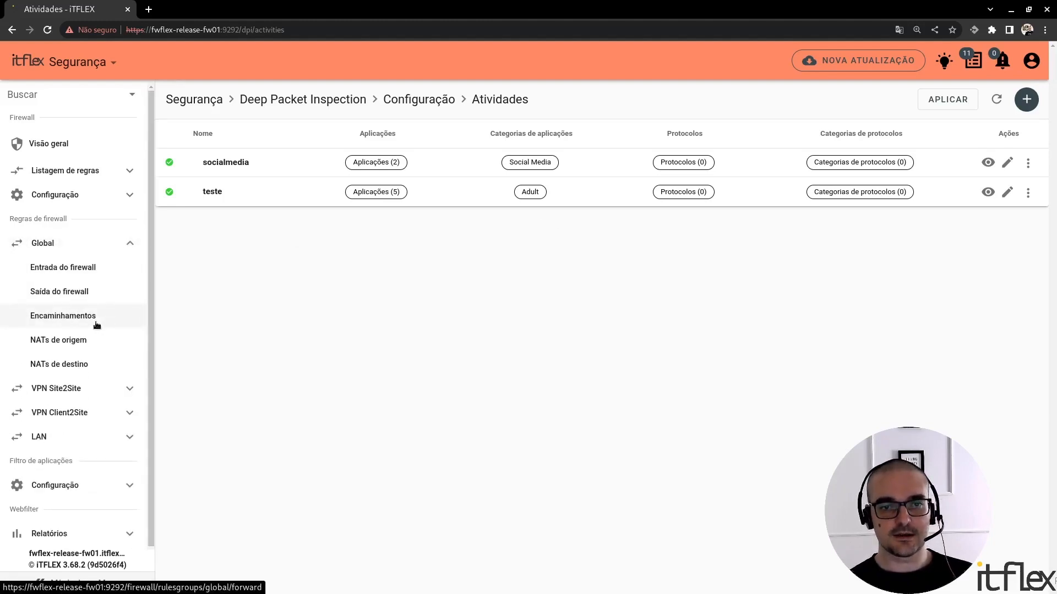
{"action": "left_click", "coordinate": [97, 324]}
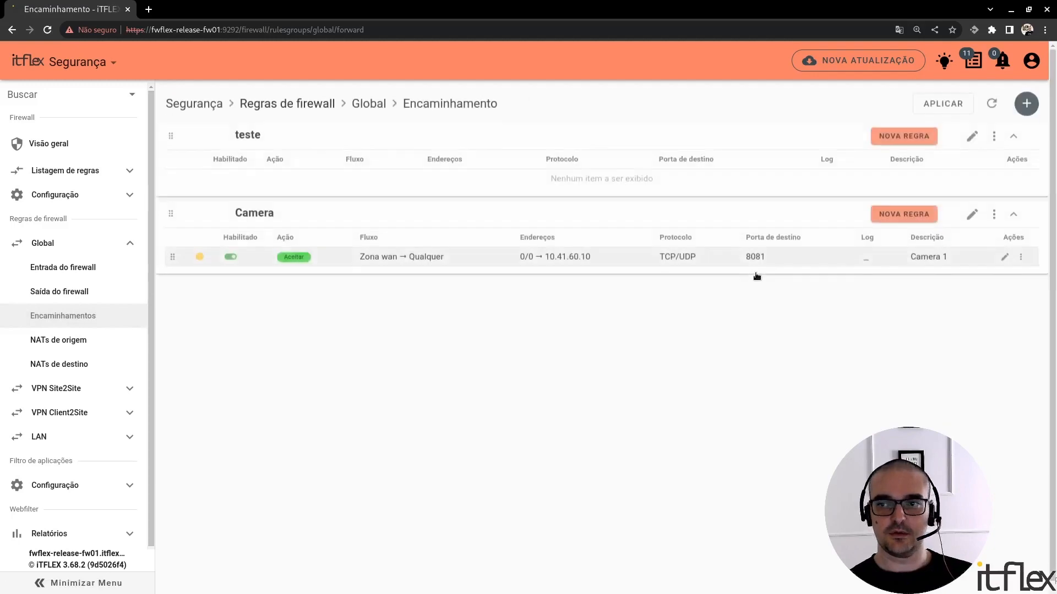
{"action": "left_click", "coordinate": [913, 141]}
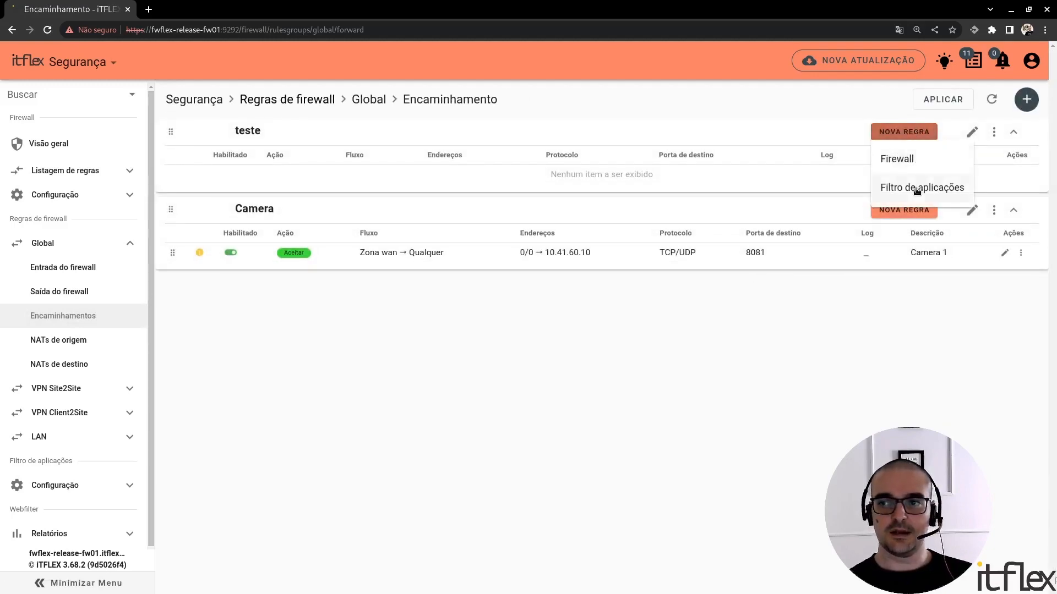
{"action": "left_click", "coordinate": [917, 192]}
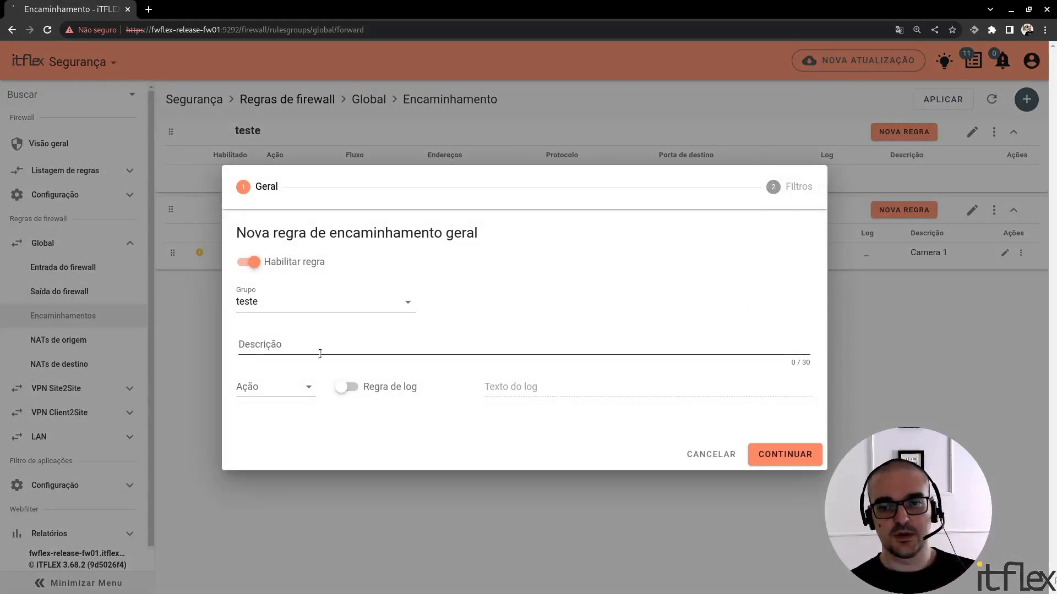
Enter "bloqueio indevido" as the new forwarding rule's description
{"action": "left_click", "coordinate": [298, 348]}
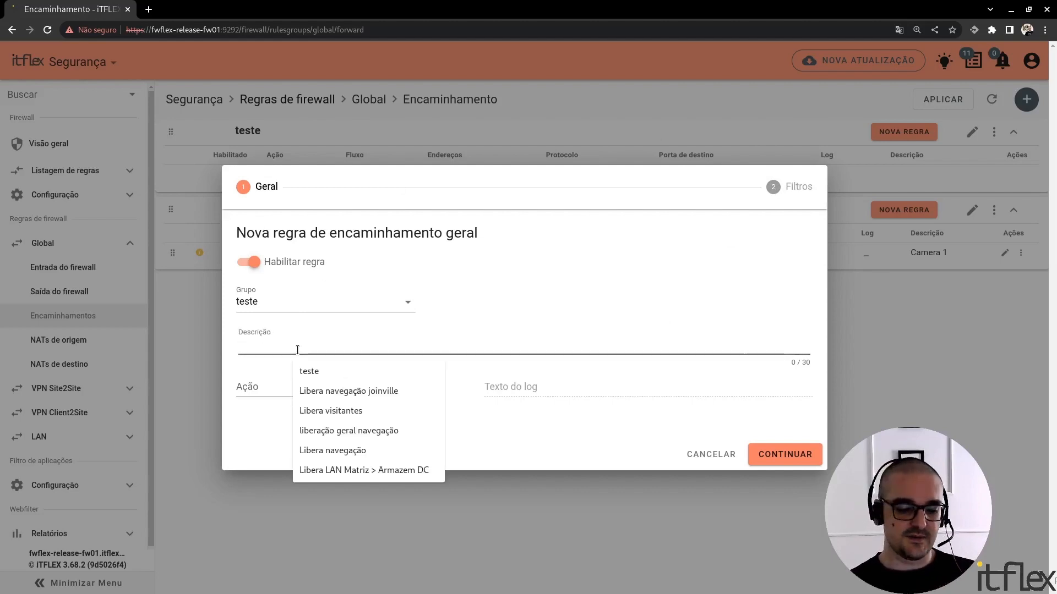
{"action": "type", "text": "b"}
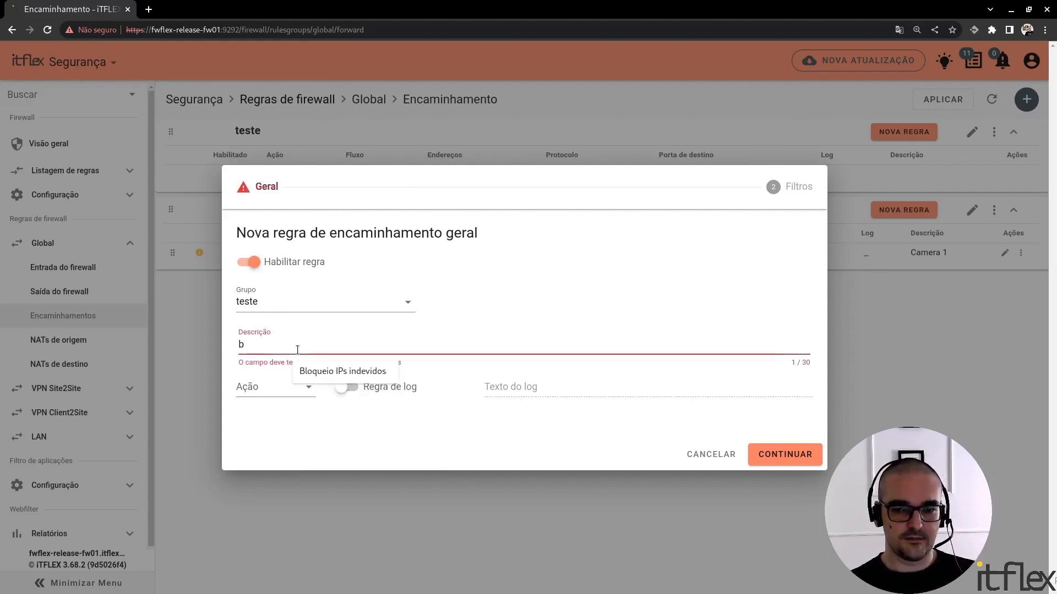
{"action": "type", "text": "lo"}
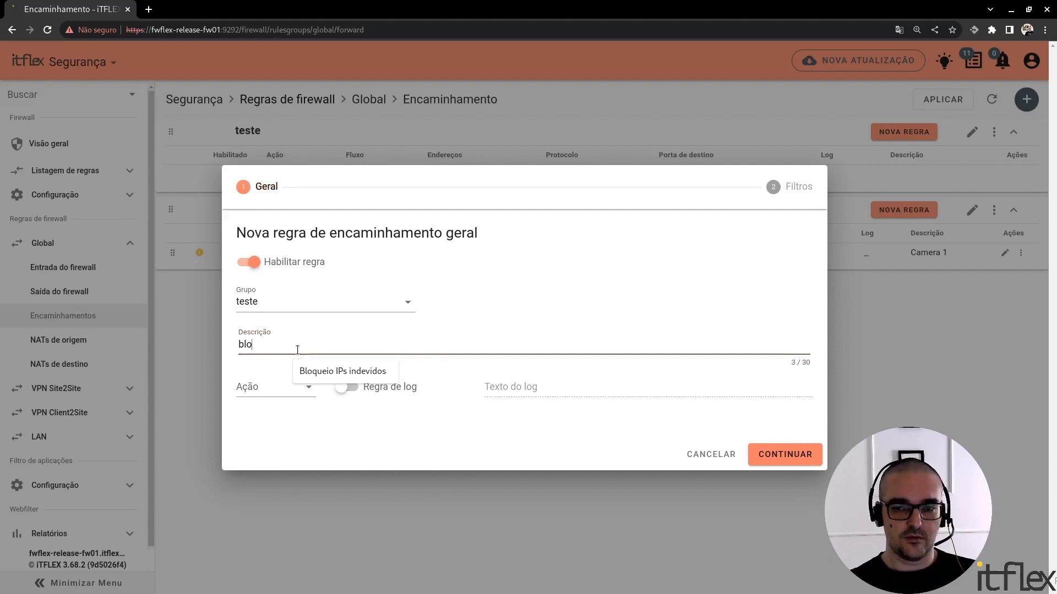
{"action": "type", "text": "euquei"}
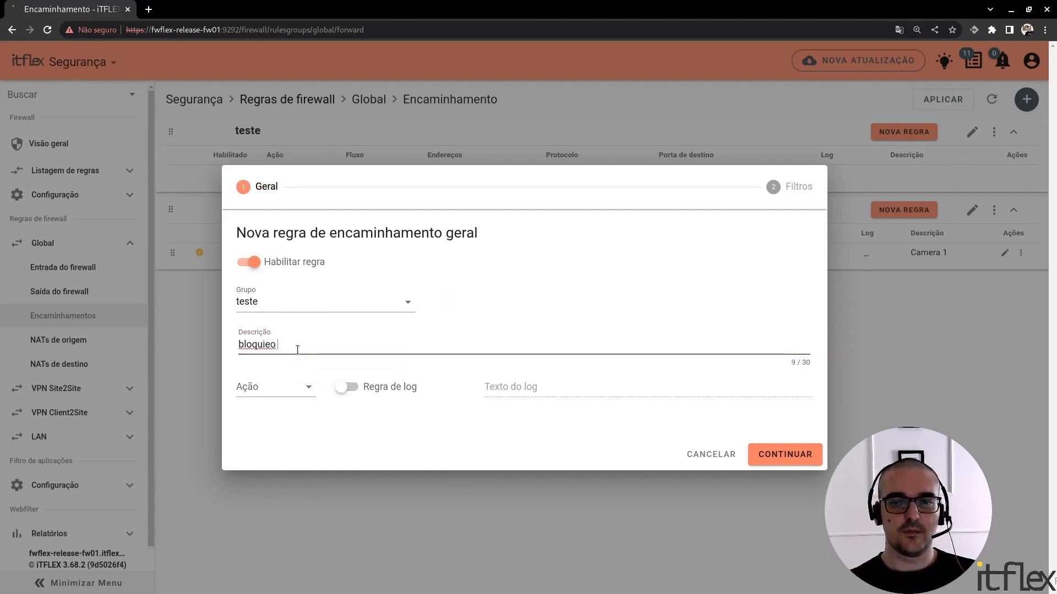
{"action": "key", "text": "BackSpace"}
{"action": "key", "text": "BackSpace"}
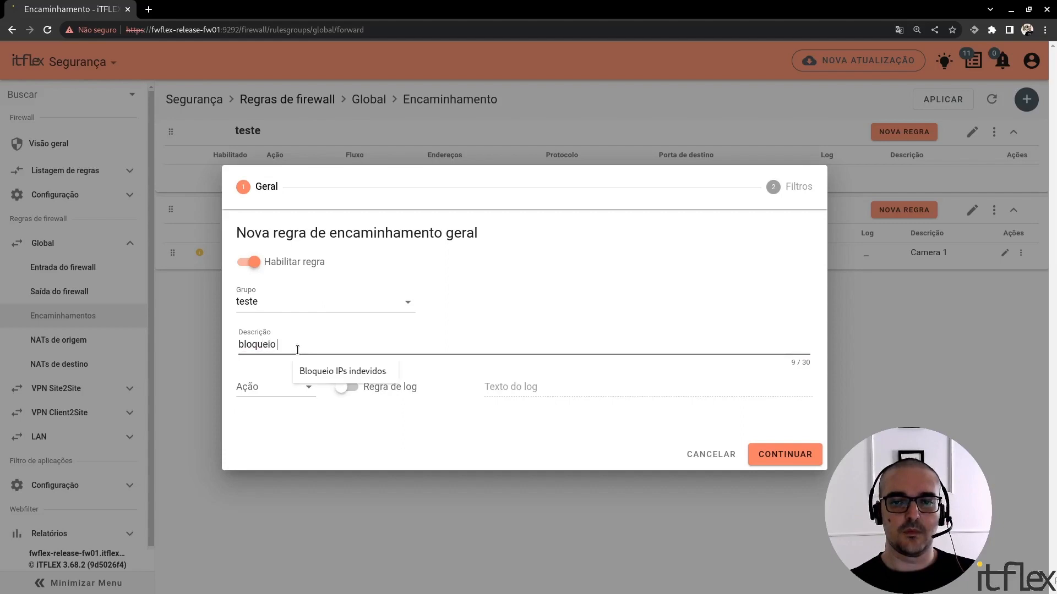
{"action": "type", "text": "indevido"}
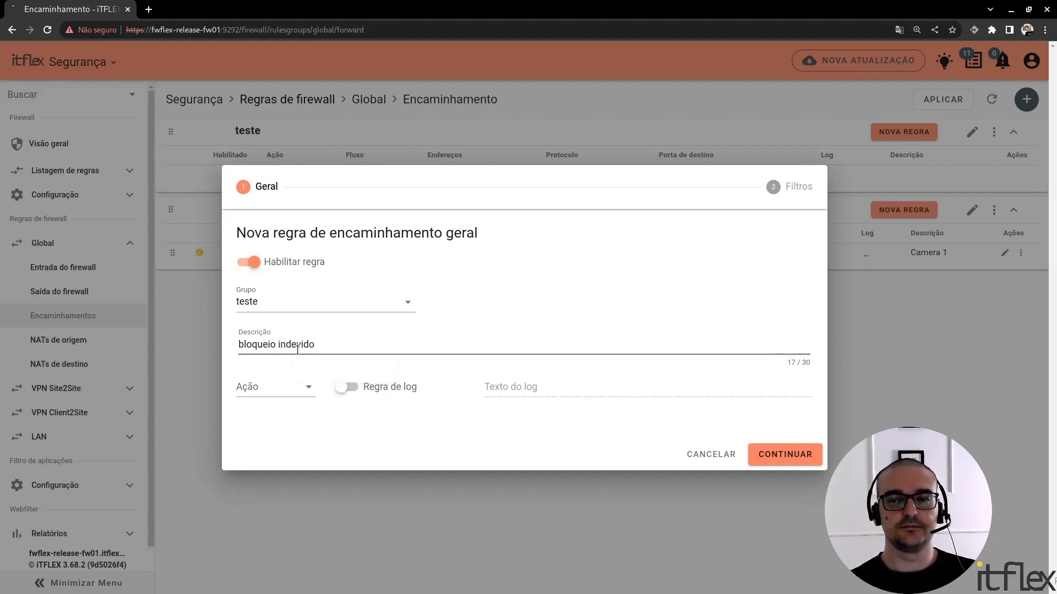
Set the rule's action to Descartar and enable logging with the log text "acesso-indevido"
{"action": "left_click", "coordinate": [272, 383]}
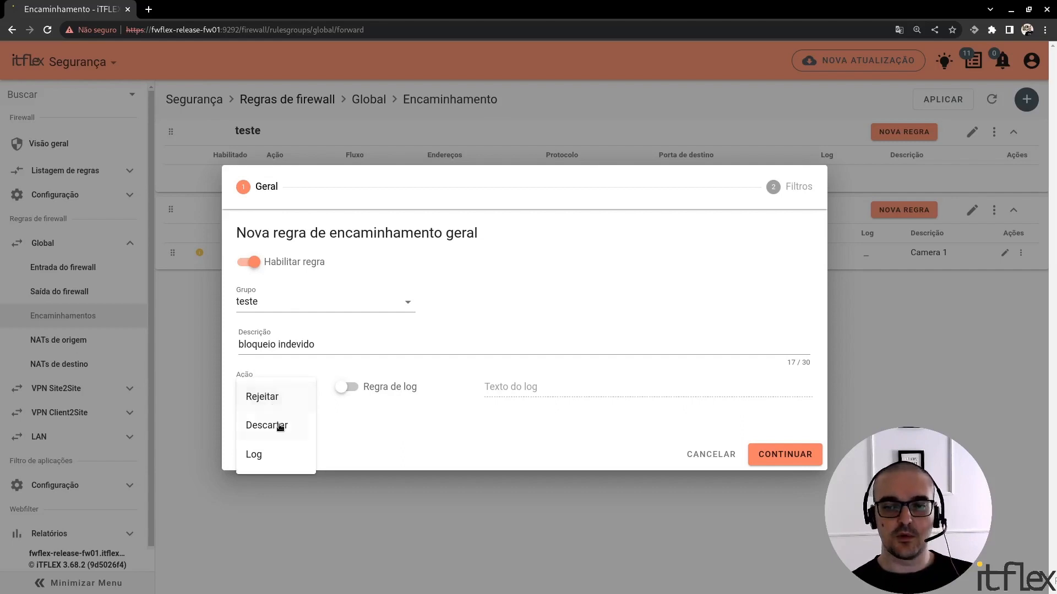
{"action": "left_click", "coordinate": [278, 426]}
{"action": "left_click", "coordinate": [347, 387]}
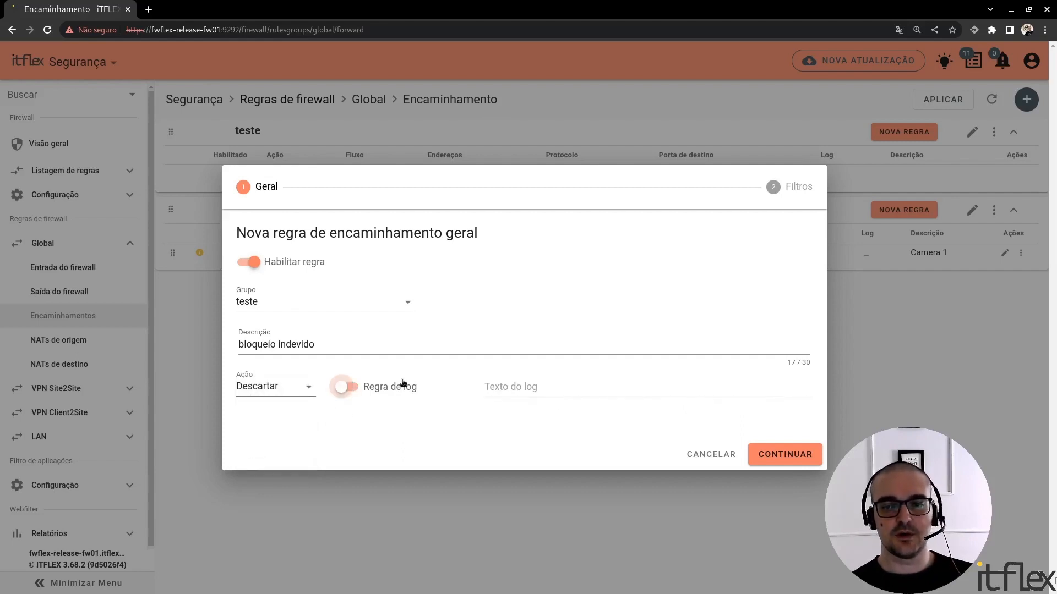
{"action": "left_click", "coordinate": [506, 392]}
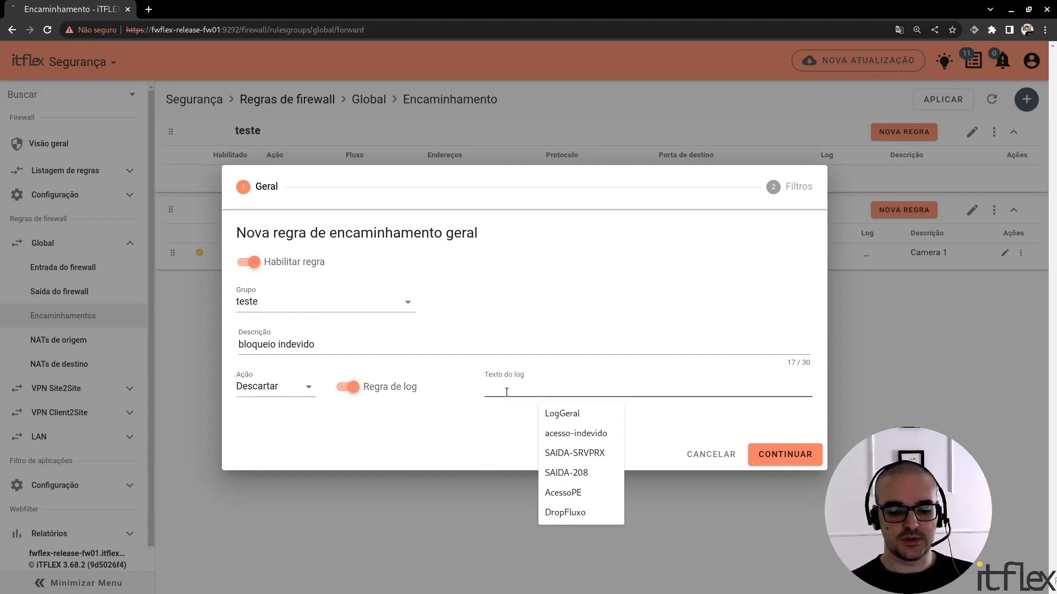
{"action": "type", "text": "acess"}
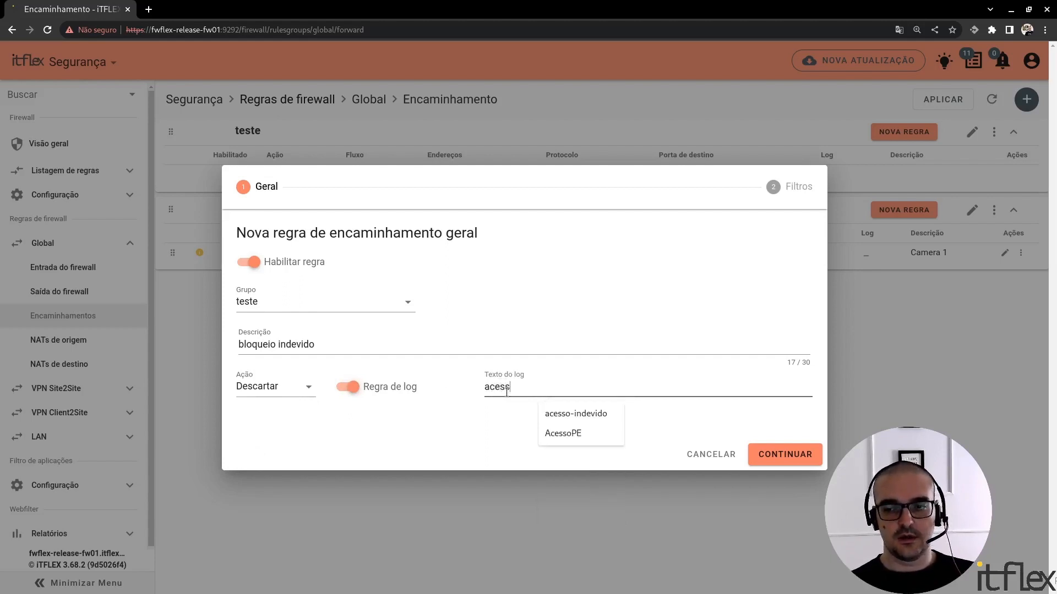
{"action": "type", "text": "o"}
{"action": "key", "text": "Down"}
{"action": "key", "text": "Return"}
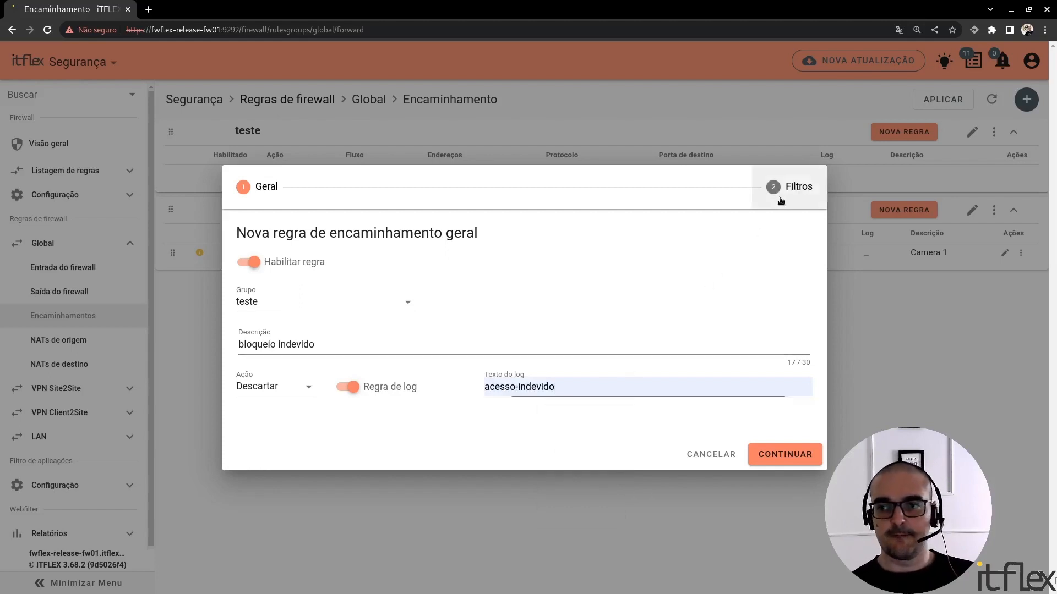
Go to the rule's filters and set the source of the flow to the lan zone
{"action": "left_click", "coordinate": [782, 200]}
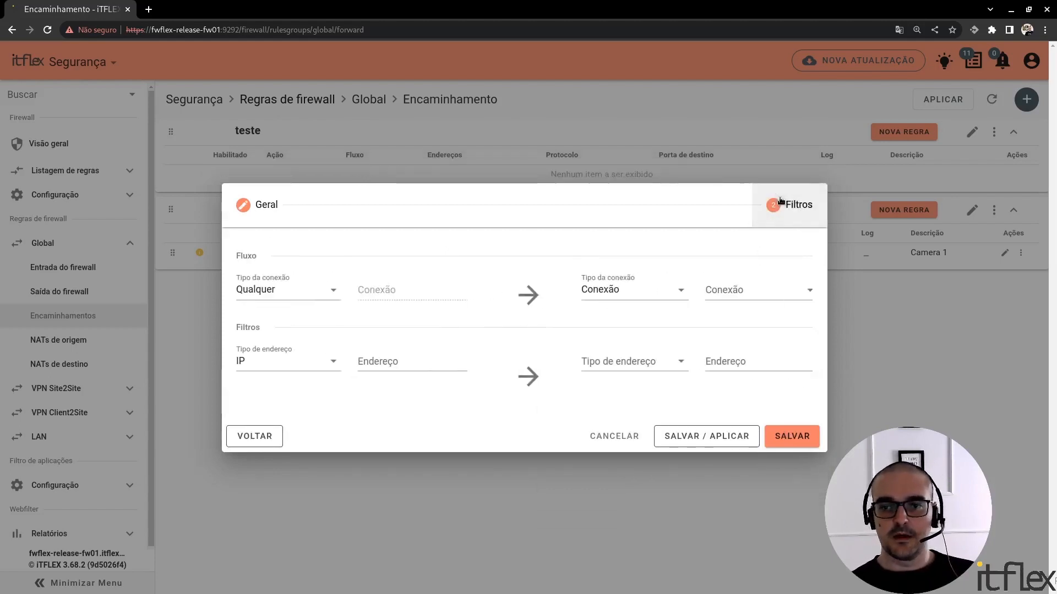
{"action": "left_click", "coordinate": [311, 295]}
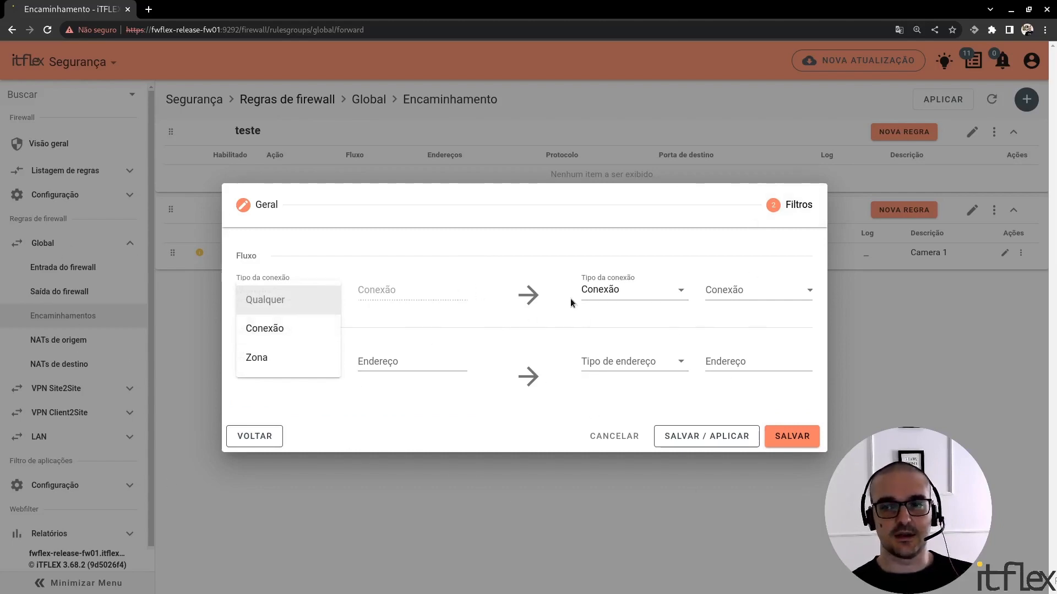
{"action": "left_click", "coordinate": [291, 330]}
{"action": "left_click", "coordinate": [302, 297]}
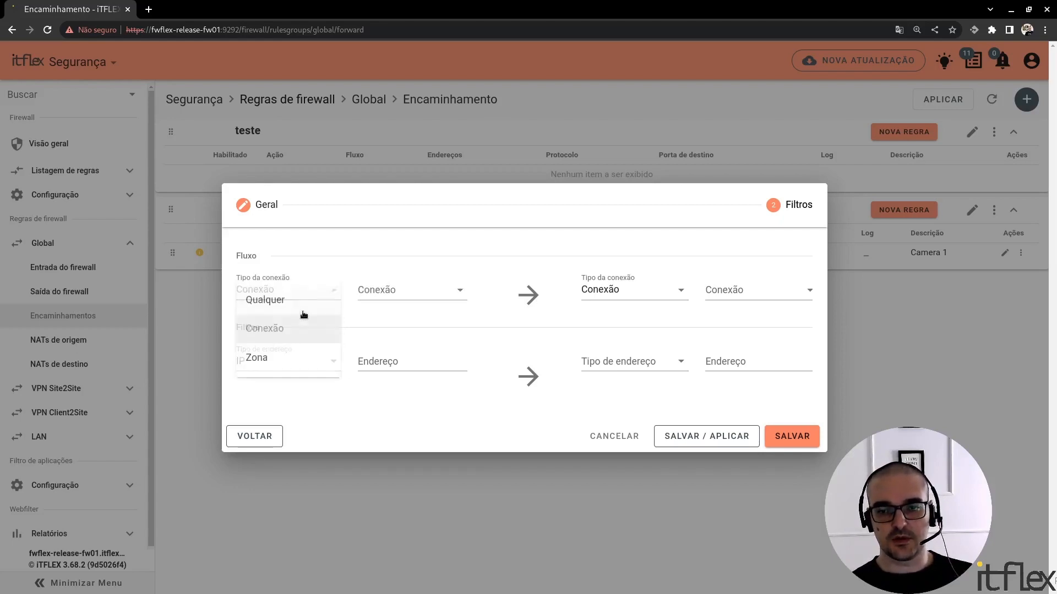
{"action": "left_click", "coordinate": [291, 361]}
{"action": "left_click", "coordinate": [302, 297]}
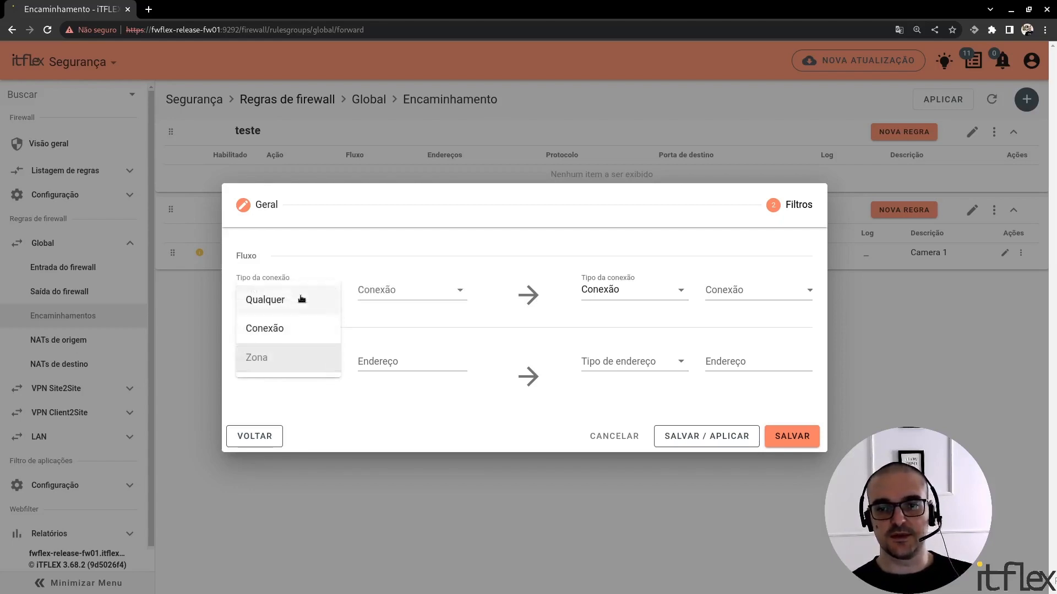
{"action": "left_click", "coordinate": [448, 293]}
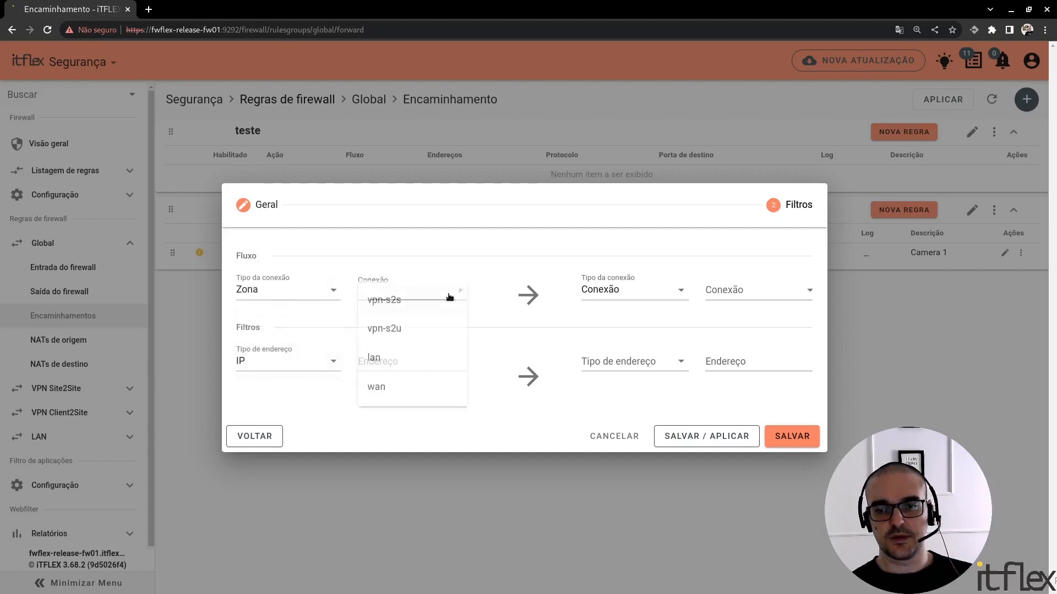
Set the destination of the flow to the wan zone and the source address type to 0/0
{"action": "left_click", "coordinate": [655, 283]}
{"action": "left_click", "coordinate": [662, 361]}
{"action": "left_click", "coordinate": [743, 294]}
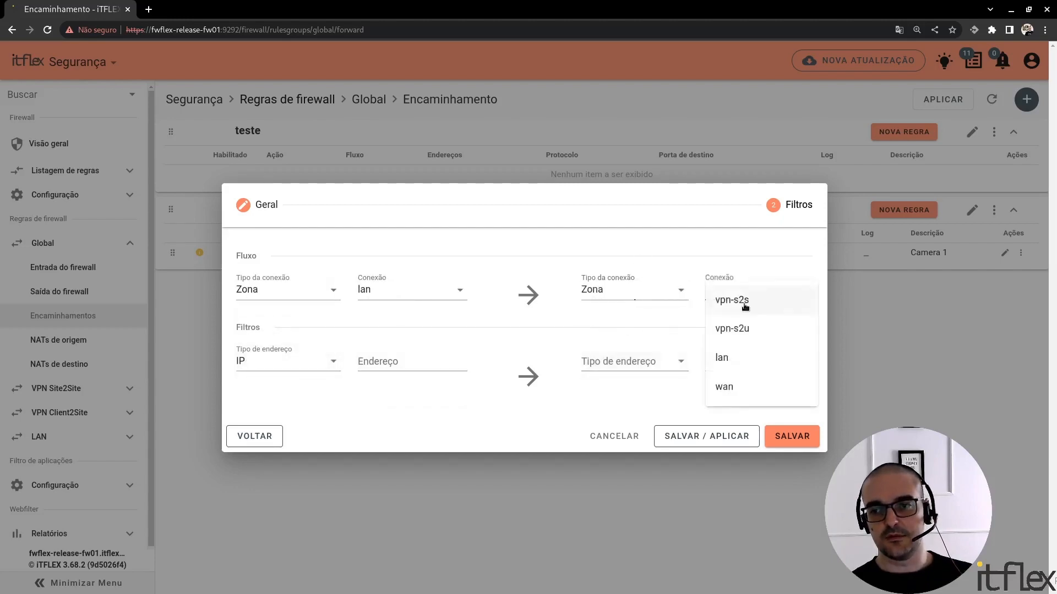
{"action": "left_click", "coordinate": [748, 388]}
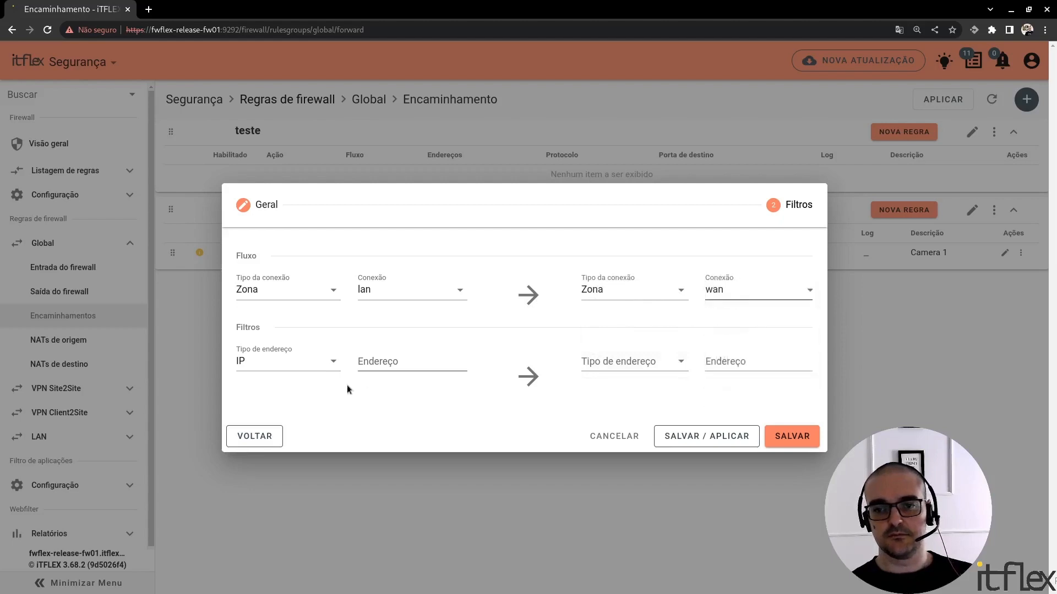
{"action": "left_click", "coordinate": [310, 366]}
{"action": "left_click", "coordinate": [296, 369]}
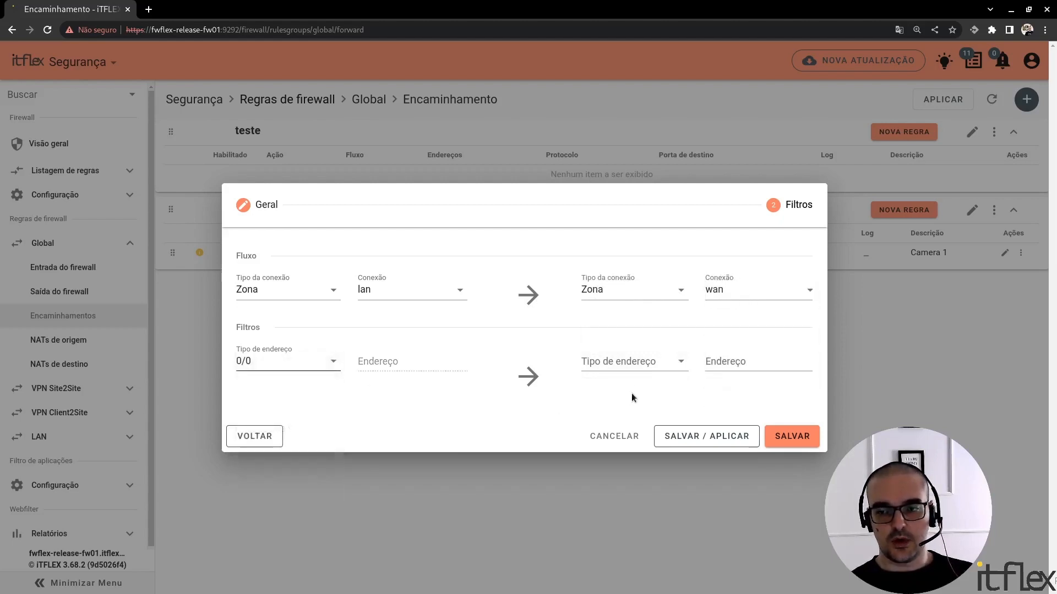
Set the destination address type to Categorias de aplicações and browse the available categories
{"action": "left_click", "coordinate": [651, 366]}
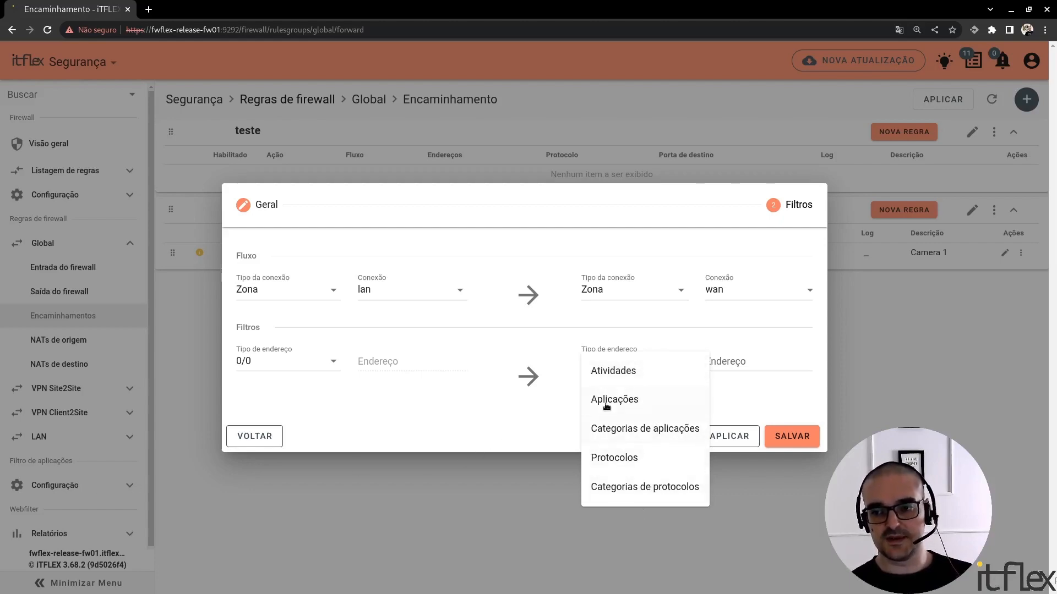
{"action": "left_click", "coordinate": [647, 428]}
{"action": "left_click", "coordinate": [771, 362]}
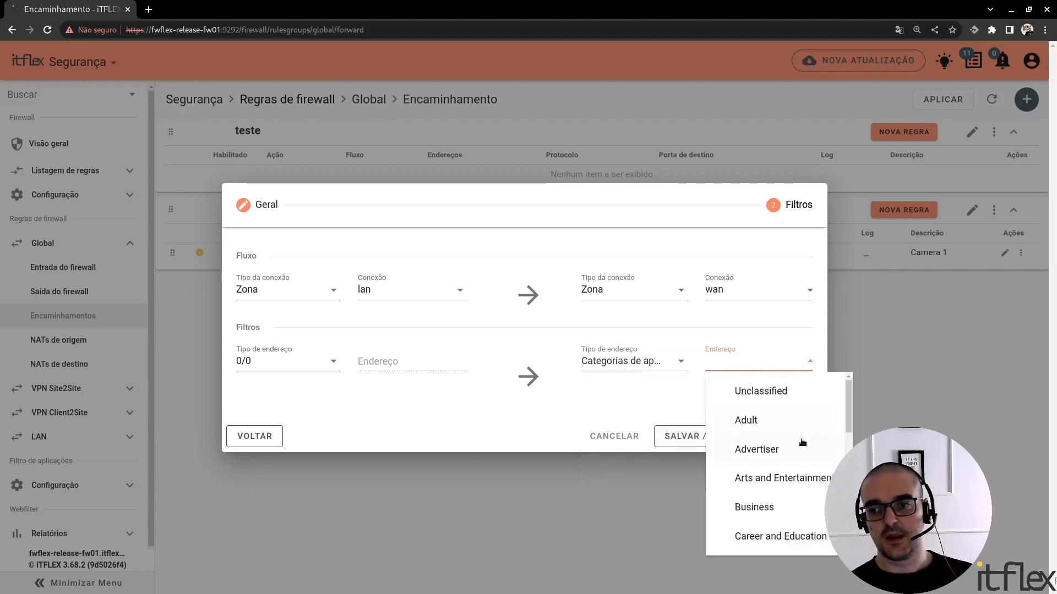
{"action": "scroll", "coordinate": [792, 445], "scroll_direction": "down", "scroll_amount": 10}
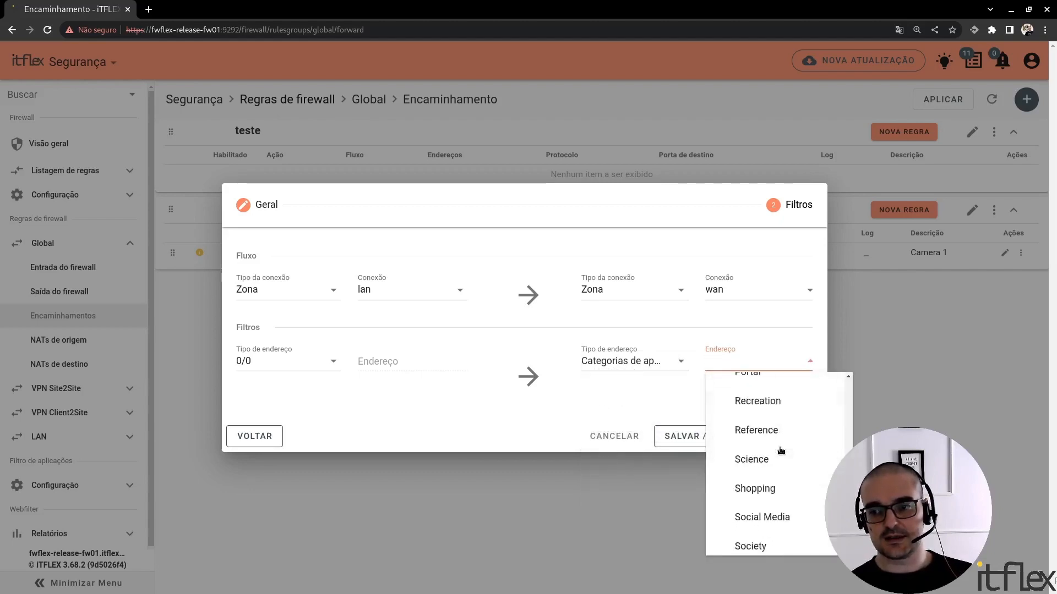
{"action": "scroll", "coordinate": [781, 450], "scroll_direction": "down", "scroll_amount": 5}
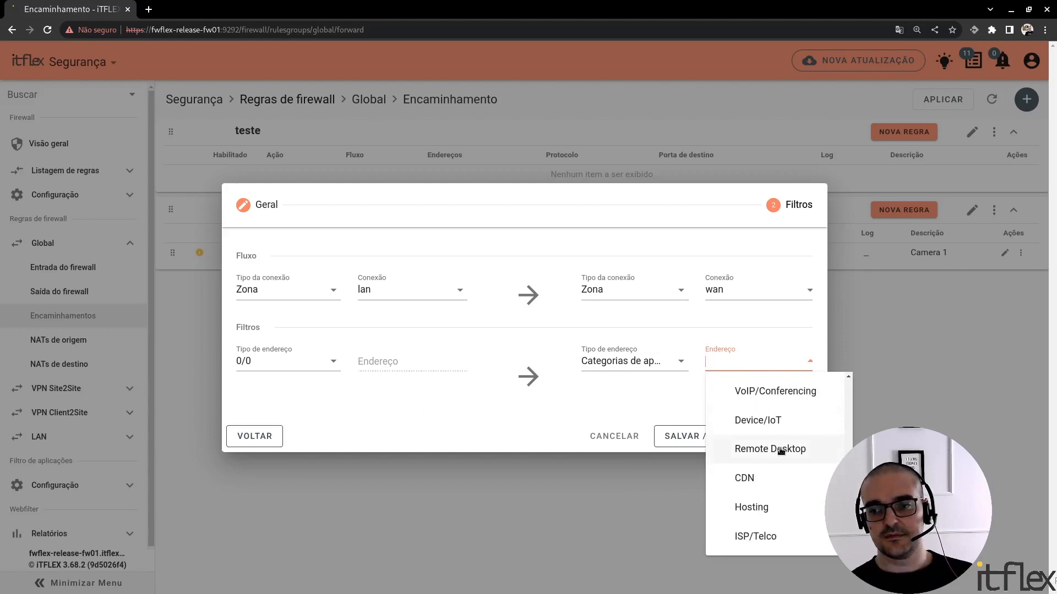
{"action": "scroll", "coordinate": [781, 451], "scroll_direction": "up", "scroll_amount": 15}
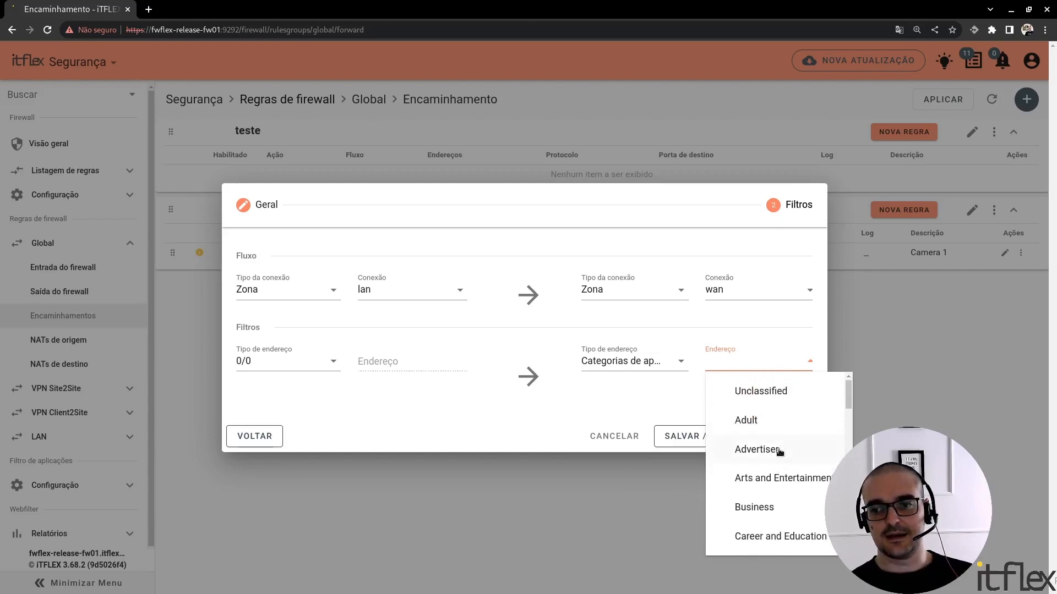
Switch the destination address type to Aplicações and choose GitHub as the destination address
{"action": "left_click", "coordinate": [674, 363]}
{"action": "left_click", "coordinate": [601, 405]}
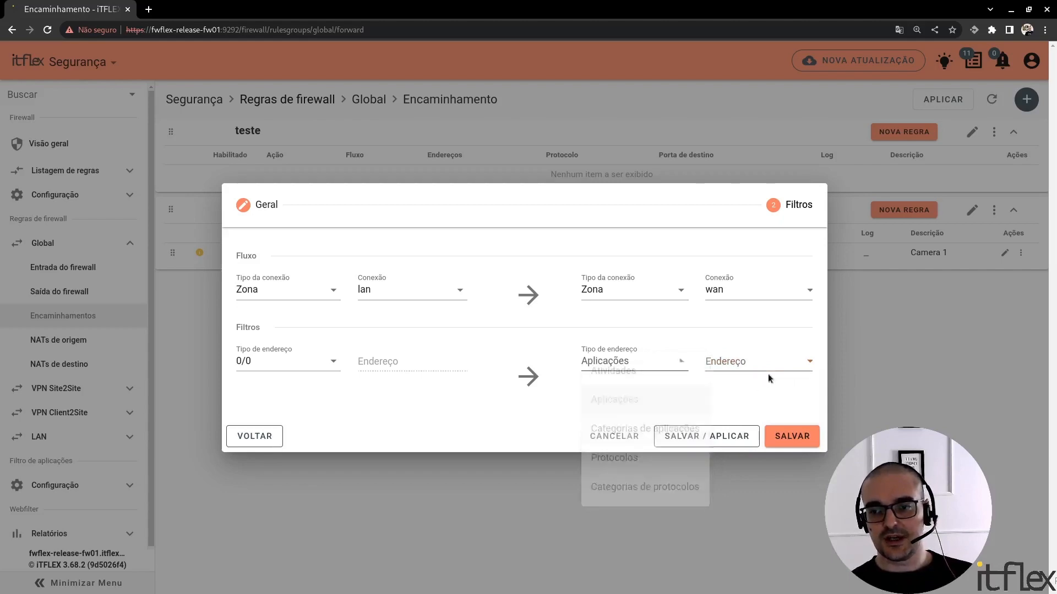
{"action": "left_click", "coordinate": [806, 360]}
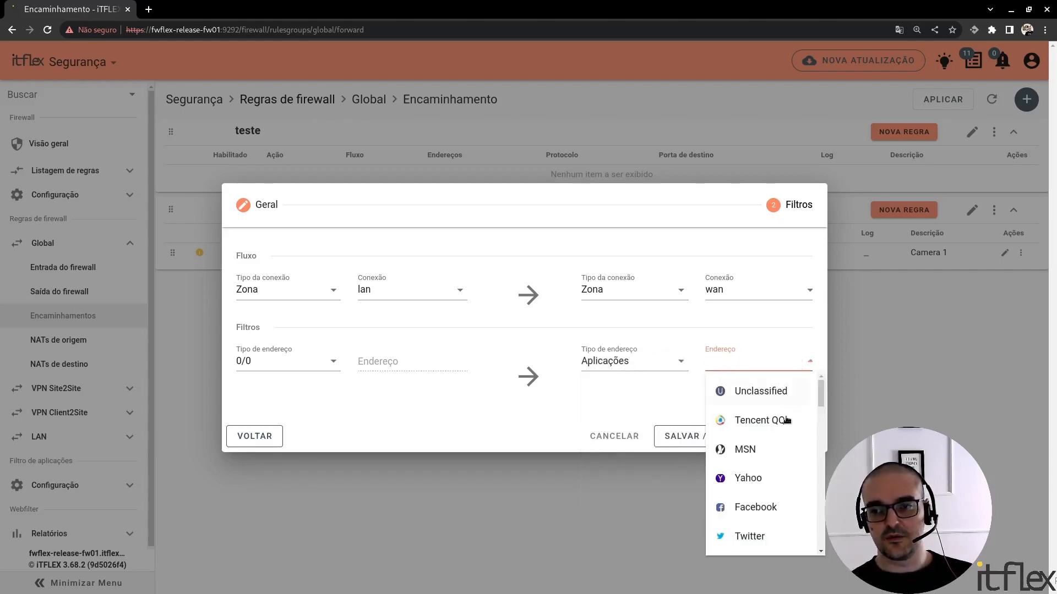
{"action": "scroll", "coordinate": [786, 420], "scroll_direction": "down", "scroll_amount": 15}
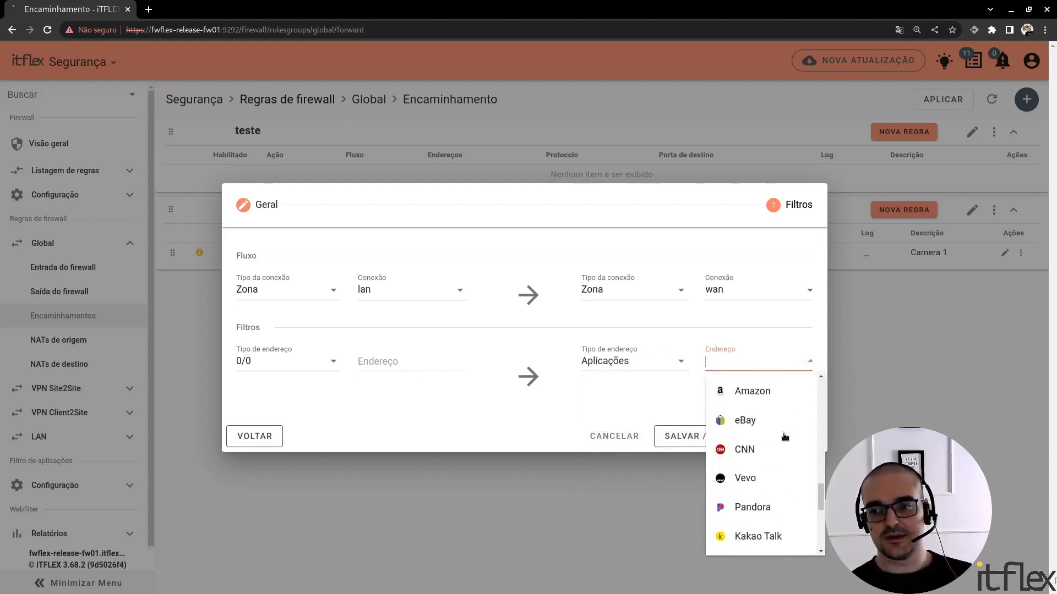
{"action": "scroll", "coordinate": [784, 438], "scroll_direction": "down", "scroll_amount": 8}
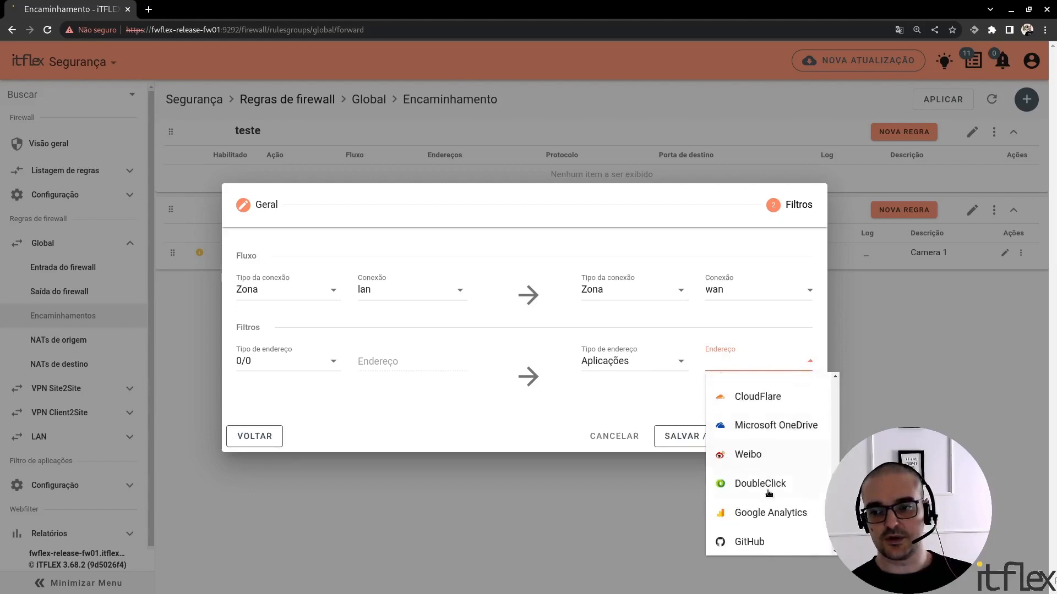
{"action": "left_click", "coordinate": [768, 542]}
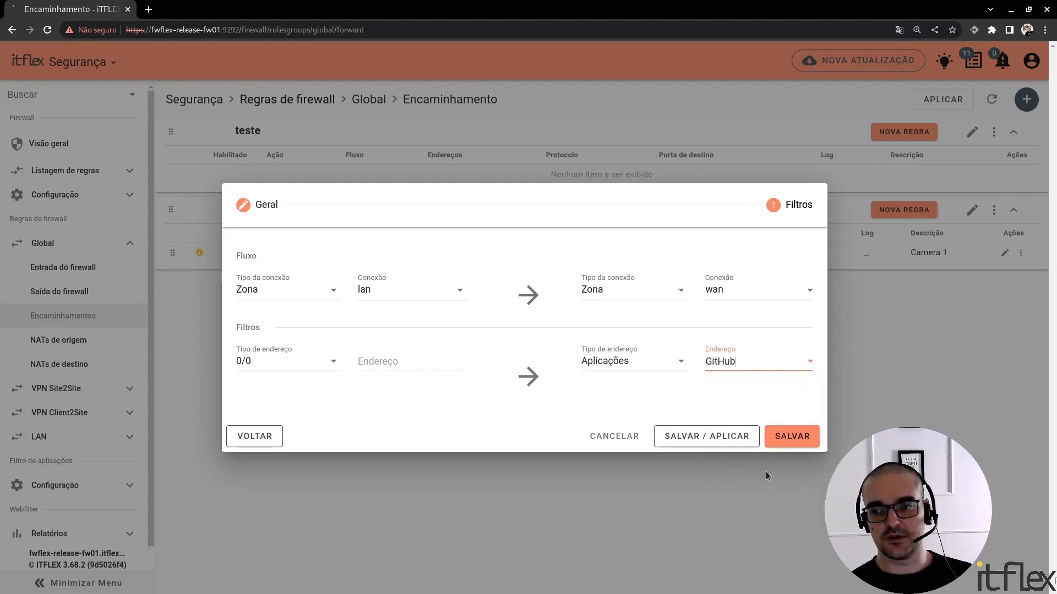
Set the destination address type to Atividades with the "teste" activity, and save the rule
{"action": "left_click", "coordinate": [649, 368]}
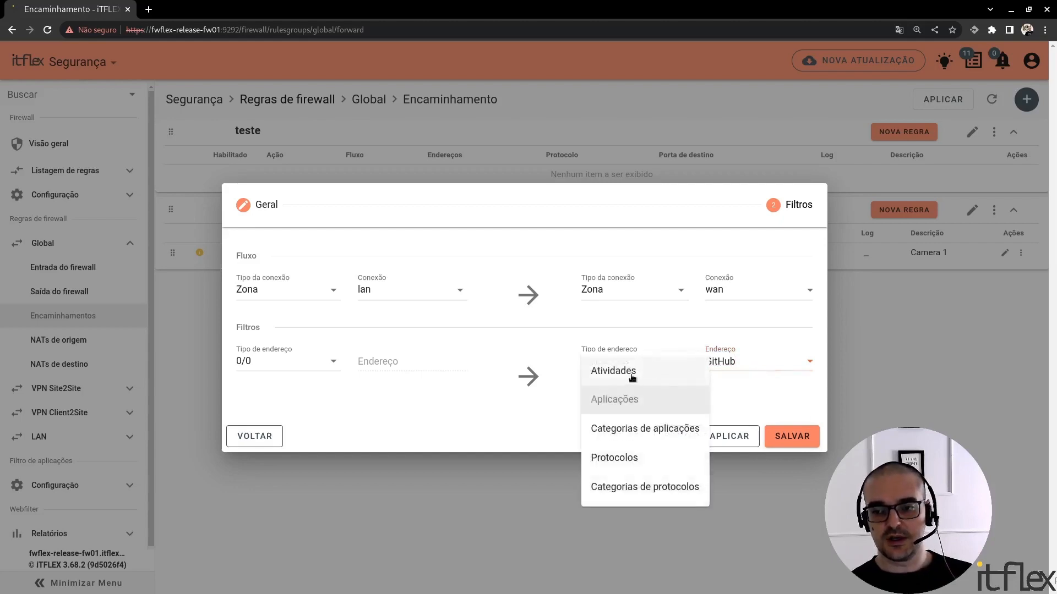
{"action": "left_click", "coordinate": [639, 376]}
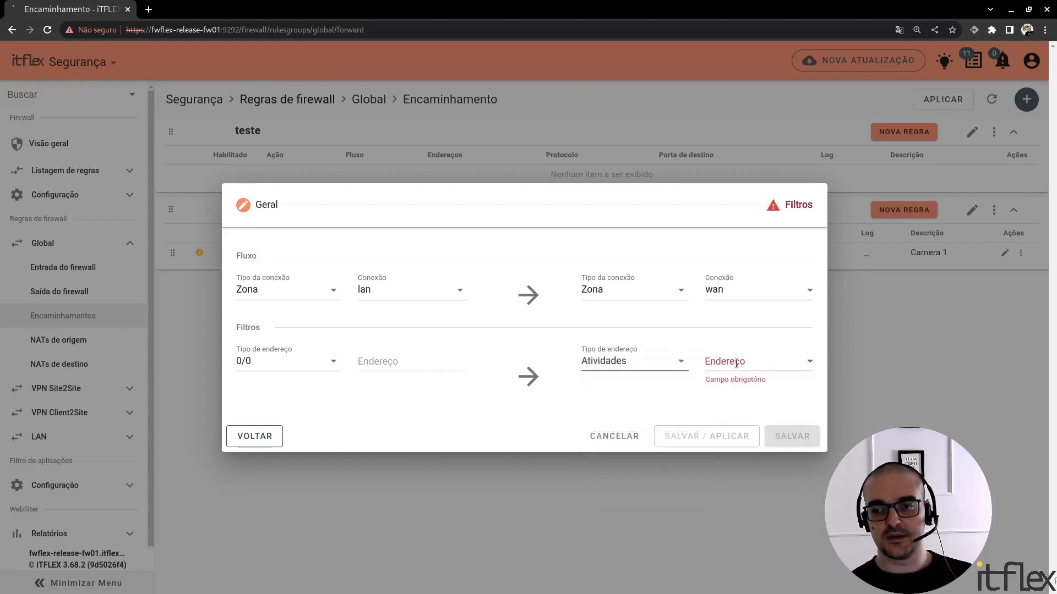
{"action": "left_click", "coordinate": [798, 365]}
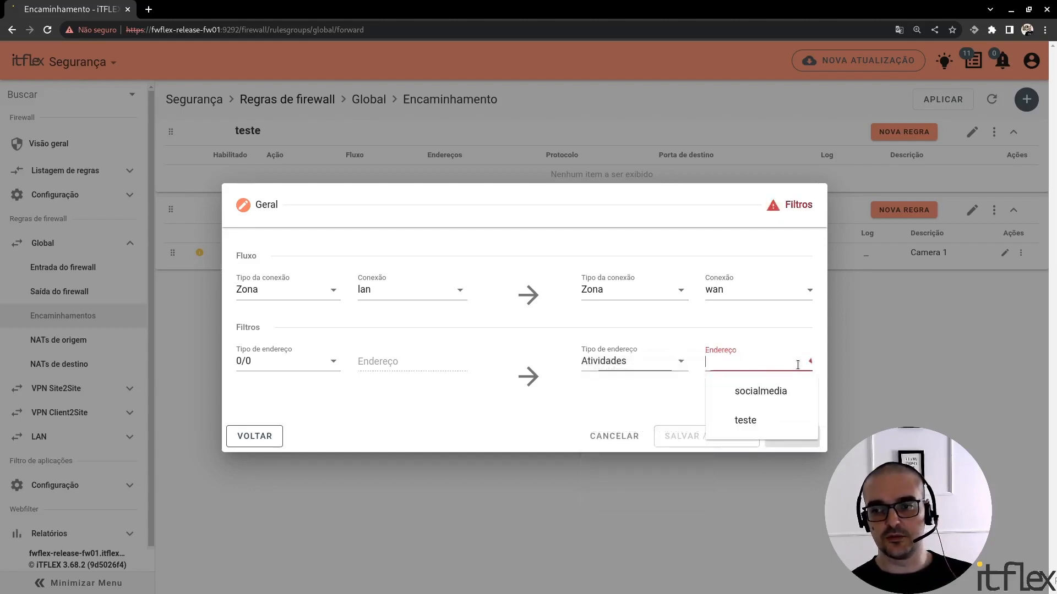
{"action": "left_click", "coordinate": [767, 418]}
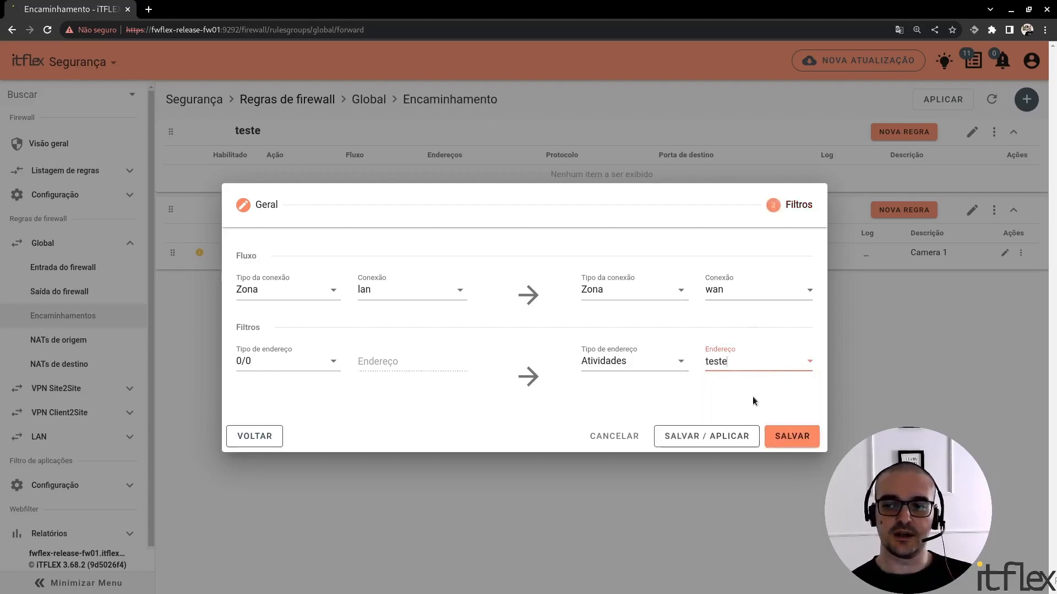
{"action": "left_click", "coordinate": [790, 442]}
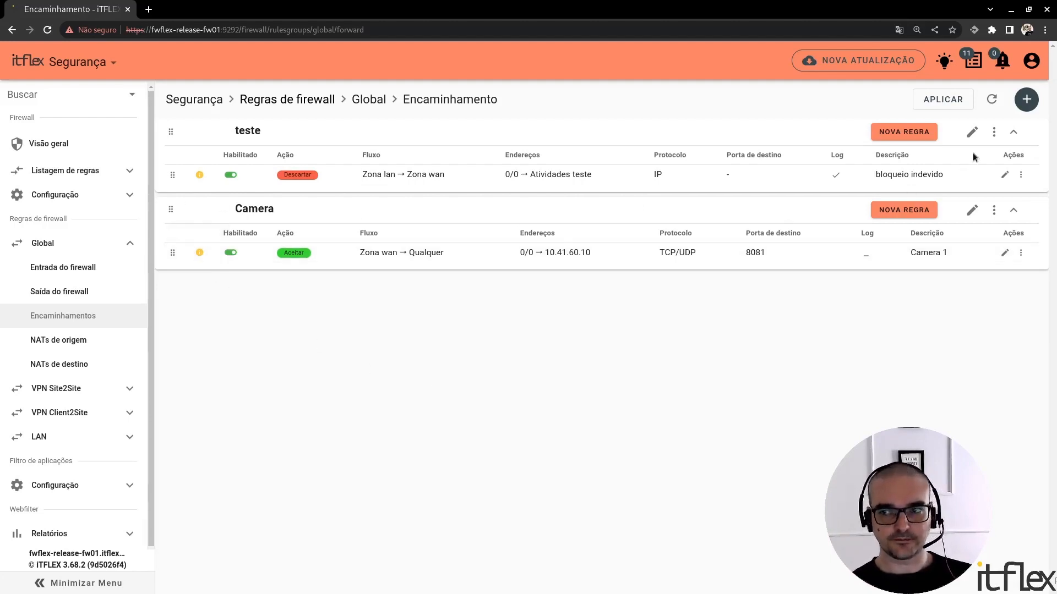
Check the Deep Packet Inspection rule listing, and return to the Global zone's forwarding rules
{"action": "left_click", "coordinate": [129, 170]}
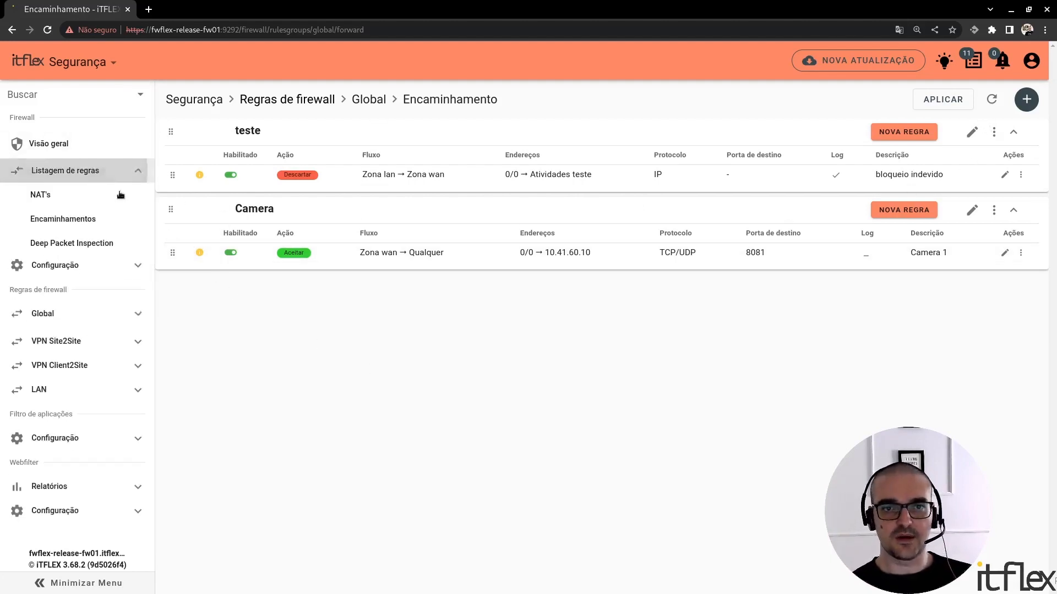
{"action": "left_click", "coordinate": [103, 244]}
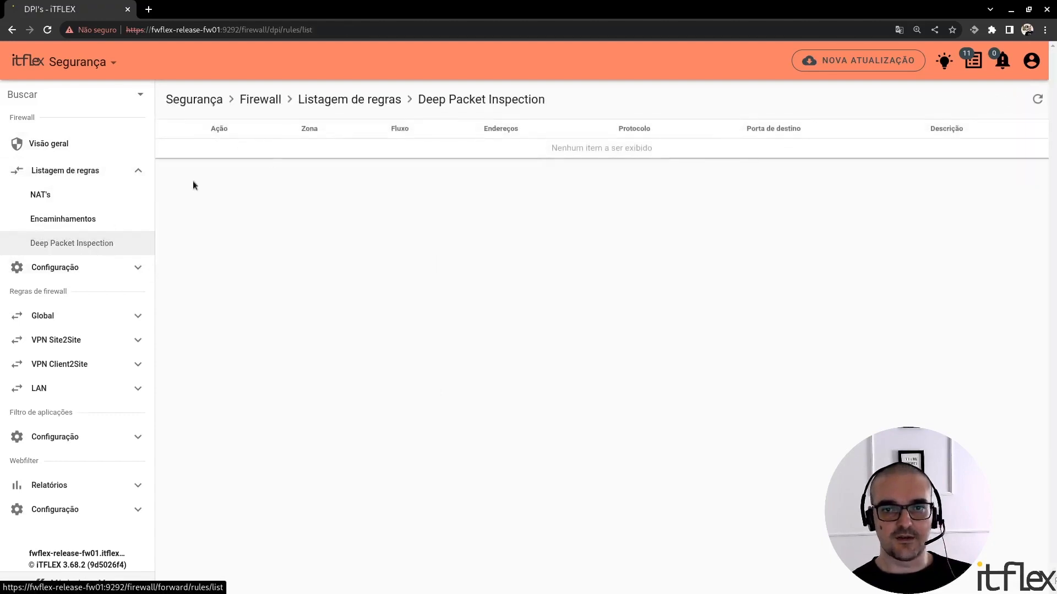
{"action": "left_click", "coordinate": [102, 317]}
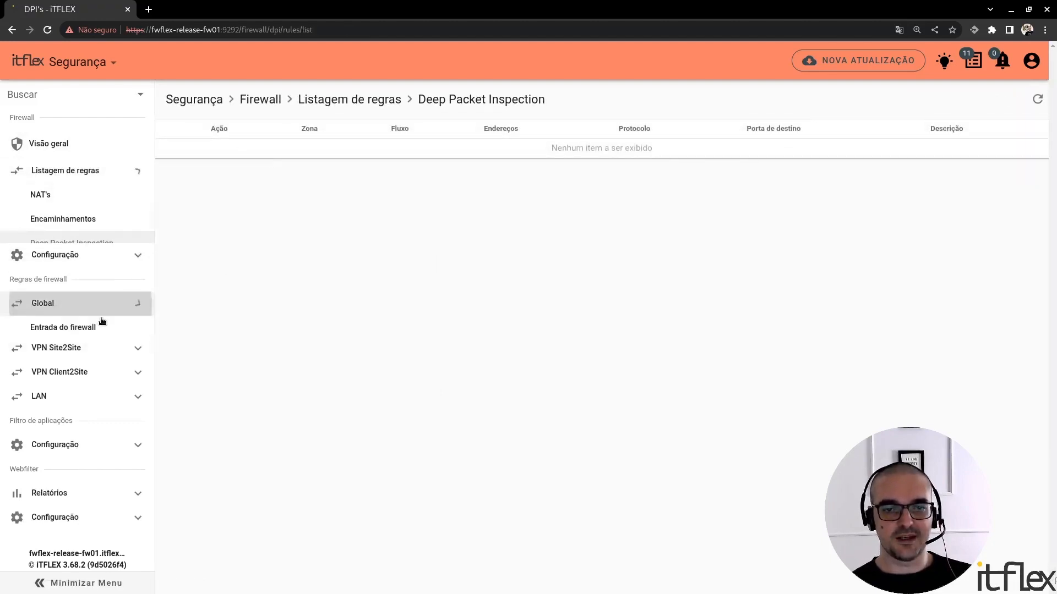
{"action": "left_click", "coordinate": [107, 324]}
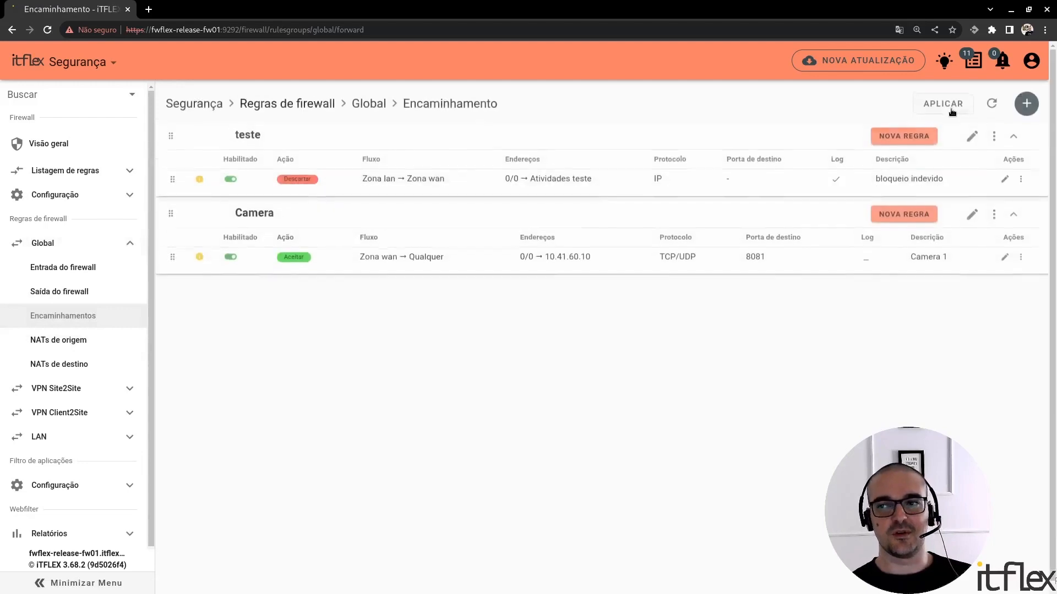
Apply the Global forwarding rules and check the status of the "bloqueio indevido" rule
{"action": "left_click", "coordinate": [946, 99]}
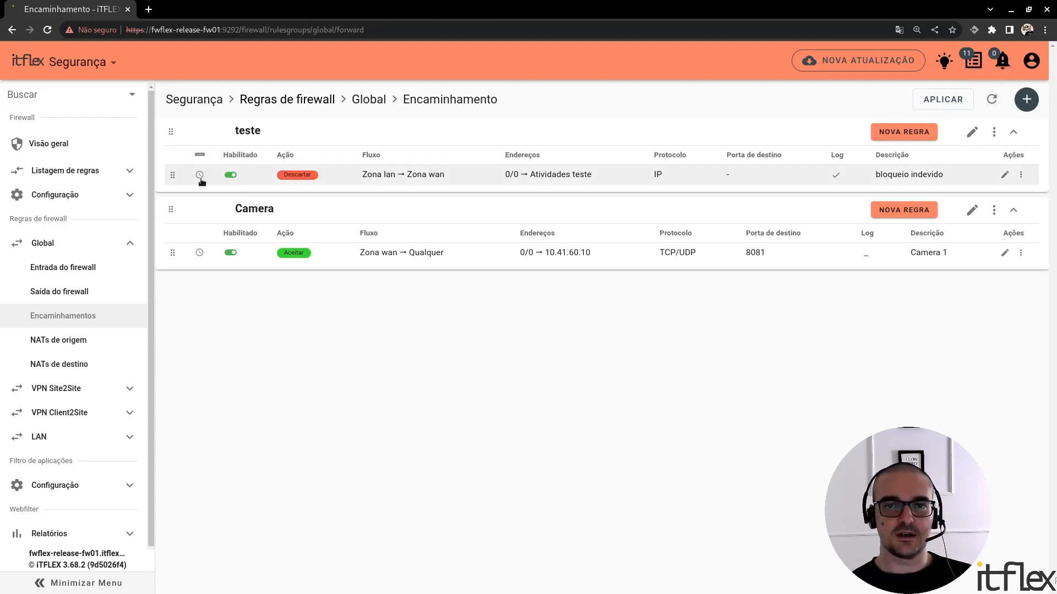
{"action": "mouse_move", "coordinate": [201, 182]}
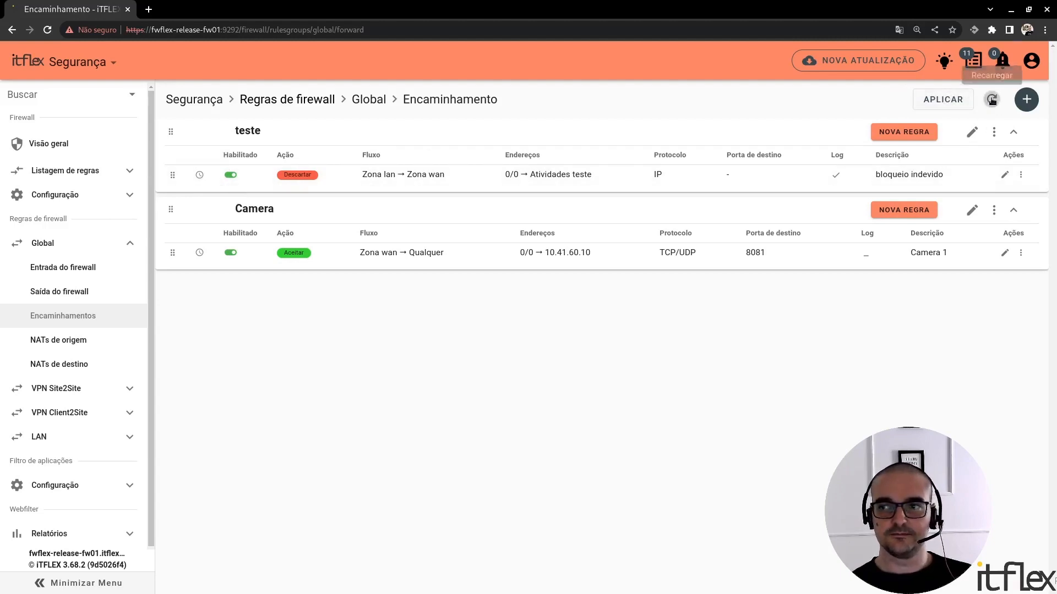
Review the firewall rule listings for Encaminhamentos, NAT's and Deep Packet Inspection
{"action": "left_click", "coordinate": [79, 172]}
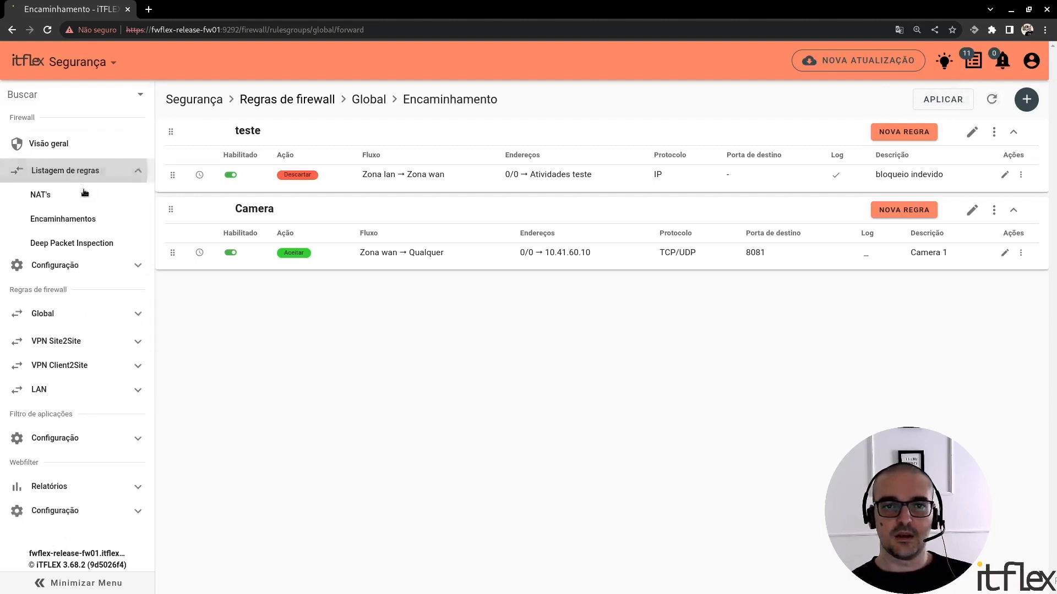
{"action": "left_click", "coordinate": [96, 245]}
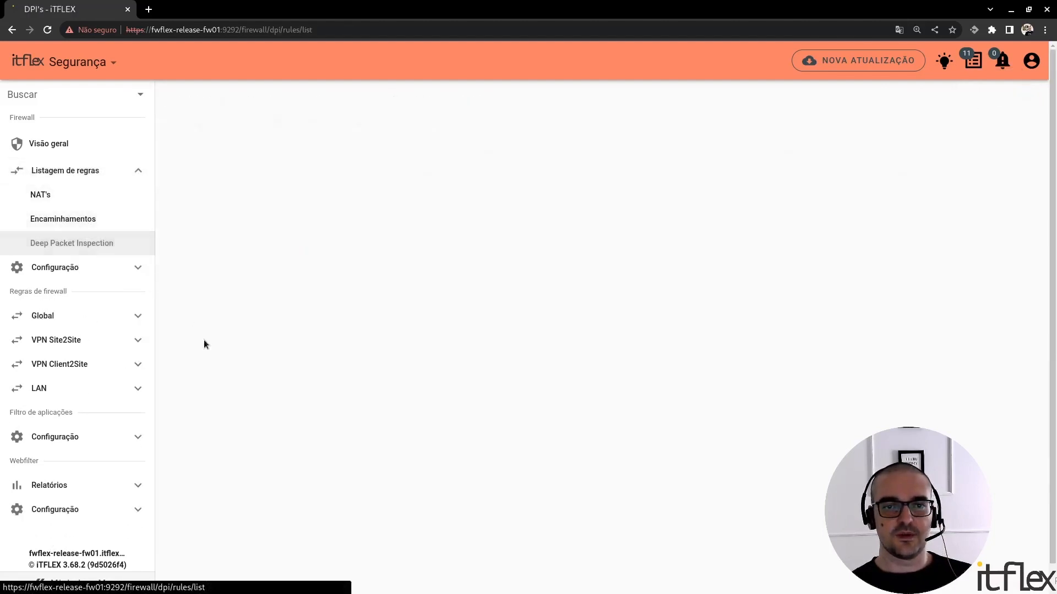
{"action": "left_click", "coordinate": [75, 221]}
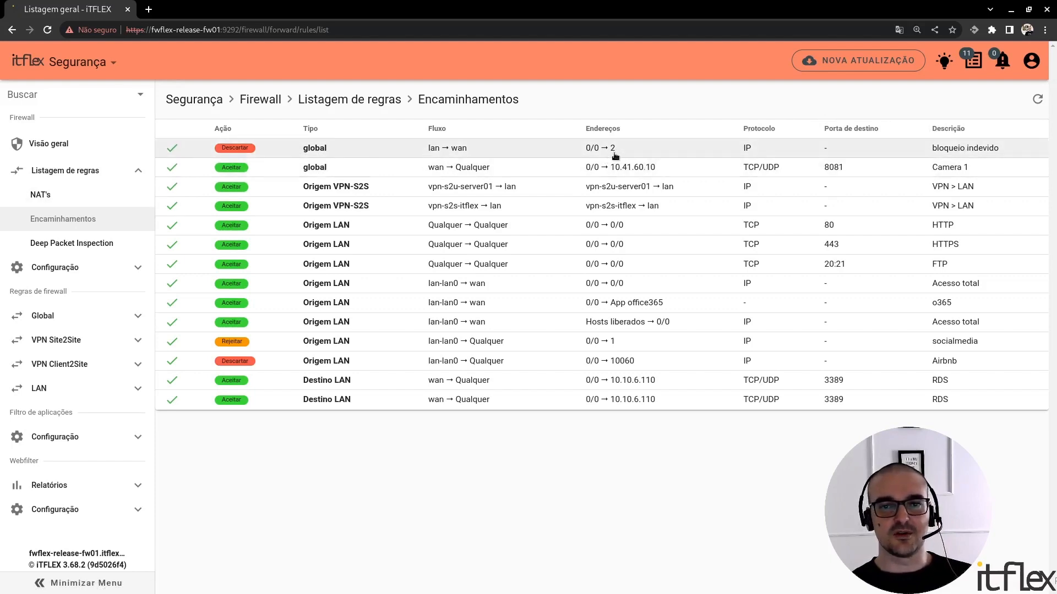
{"action": "left_click", "coordinate": [89, 203]}
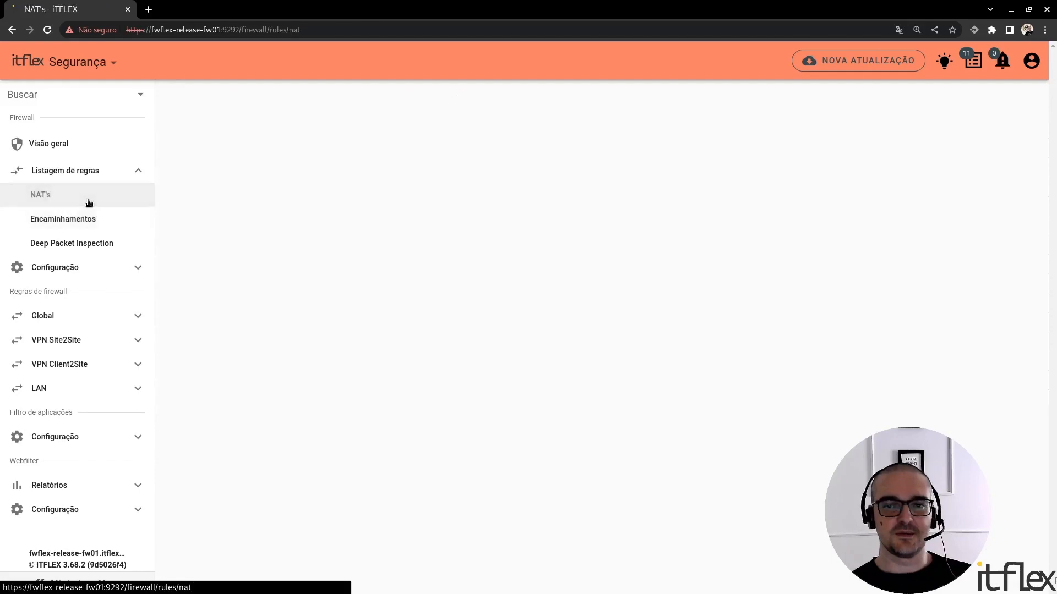
{"action": "left_click", "coordinate": [104, 242]}
Return to the Global zone's forwarding rules and check the status of the "teste" and "Camera" group rules
{"action": "left_click", "coordinate": [91, 323]}
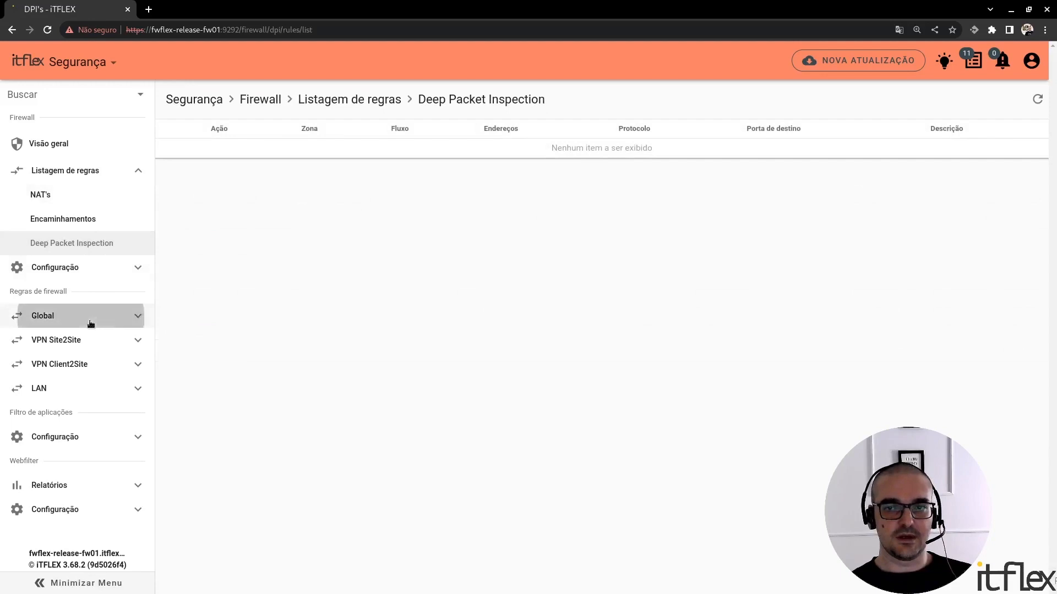
{"action": "left_click", "coordinate": [99, 318]}
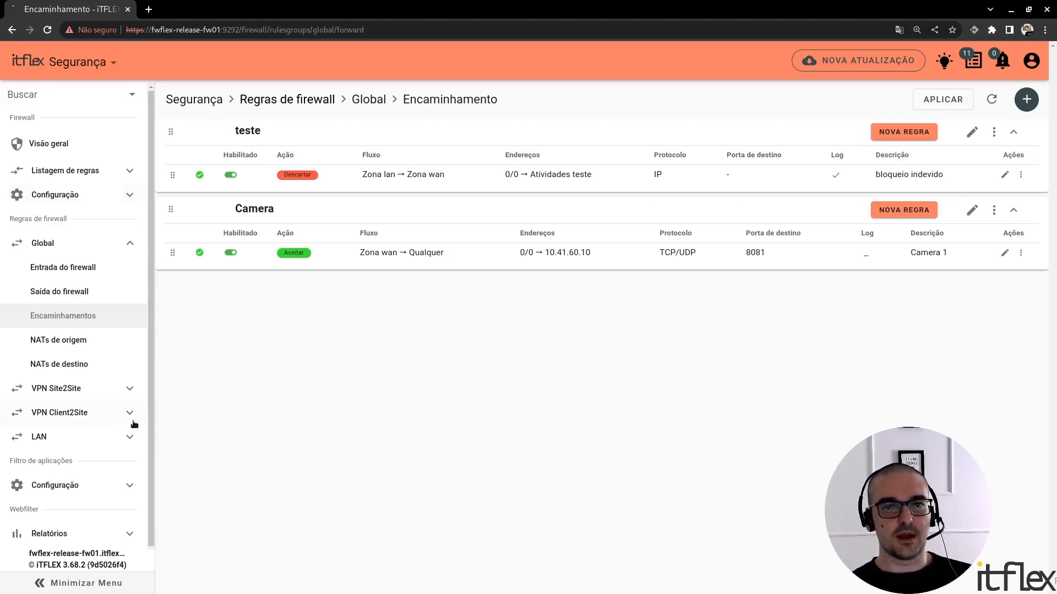
{"action": "scroll", "coordinate": [73, 481], "scroll_direction": "down", "scroll_amount": 1}
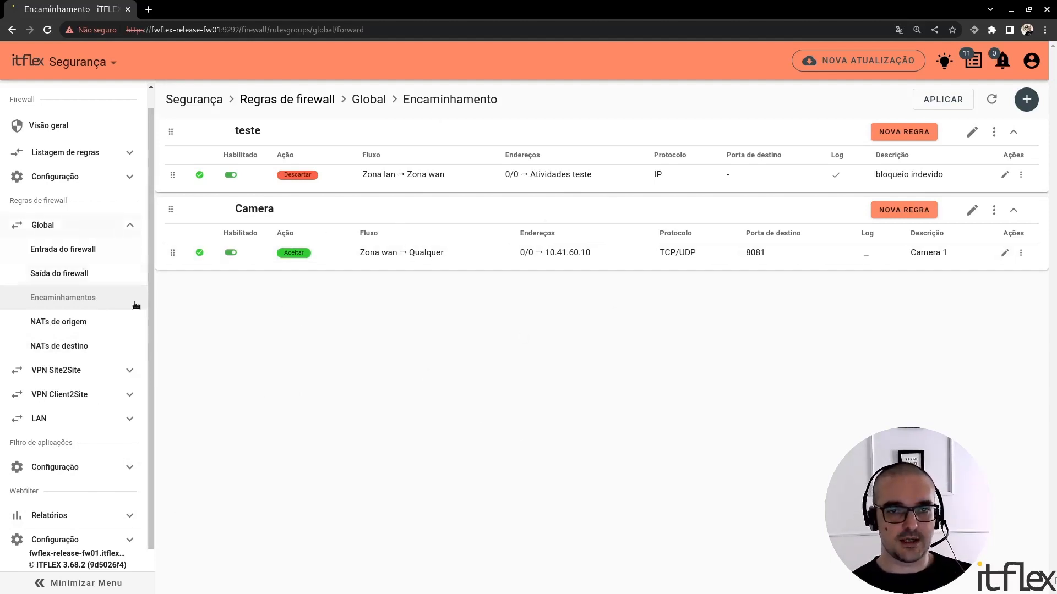
Recheck the Deep Packet Inspection rule listing
{"action": "left_click", "coordinate": [82, 176]}
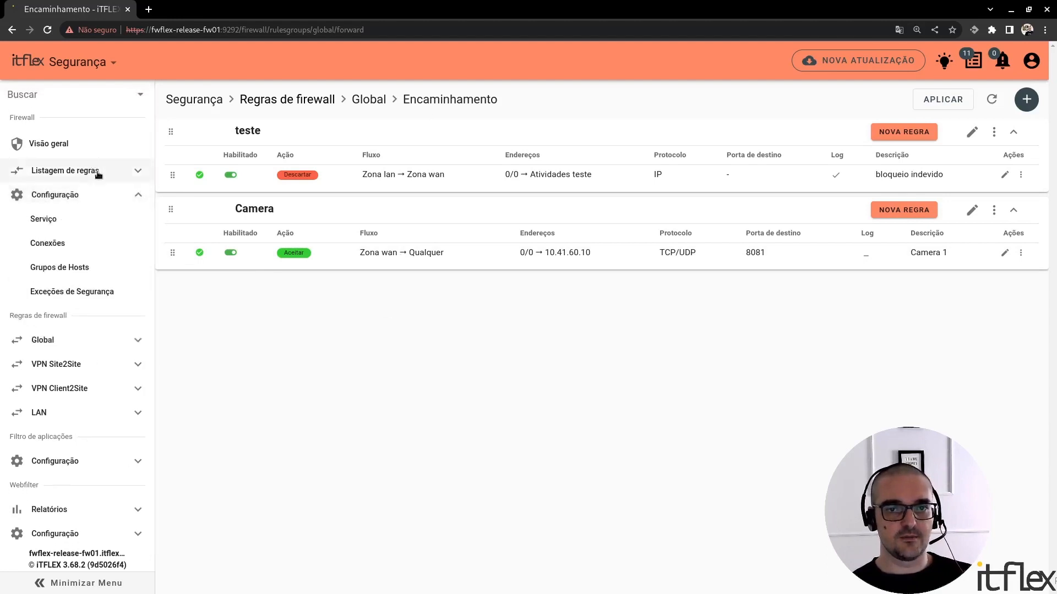
{"action": "left_click", "coordinate": [86, 171]}
{"action": "left_click", "coordinate": [113, 242]}
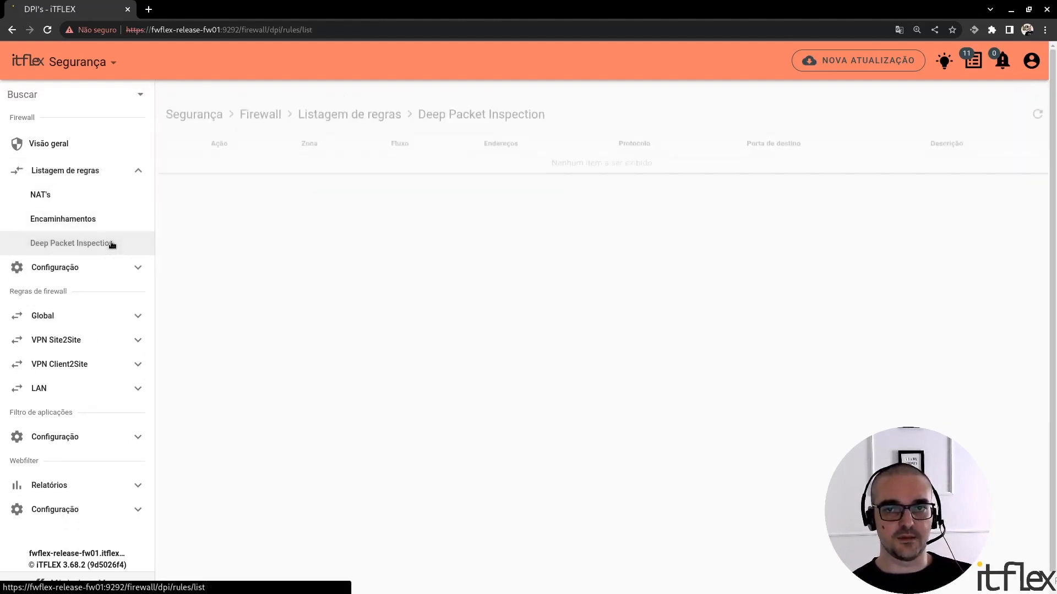
View the firewall's general overview, and reveal the application filter's configuration options
{"action": "left_click", "coordinate": [113, 143]}
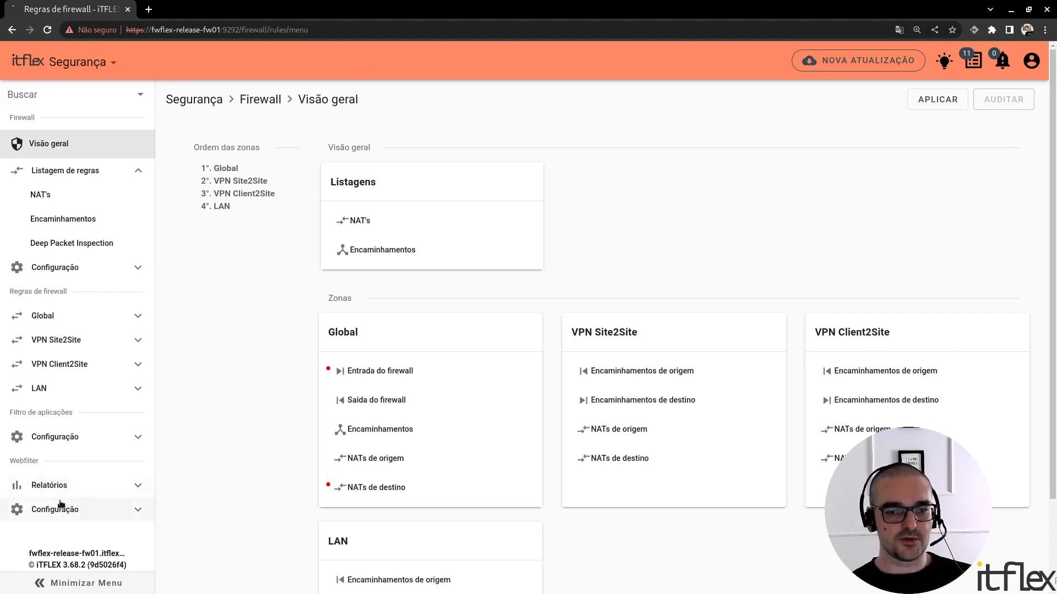
{"action": "left_click", "coordinate": [121, 438]}
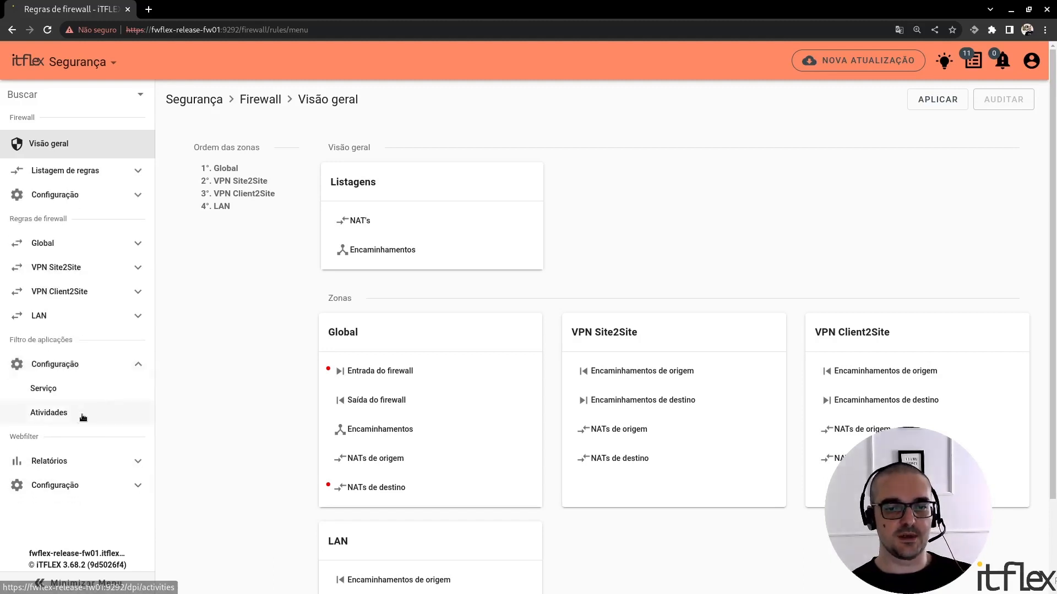